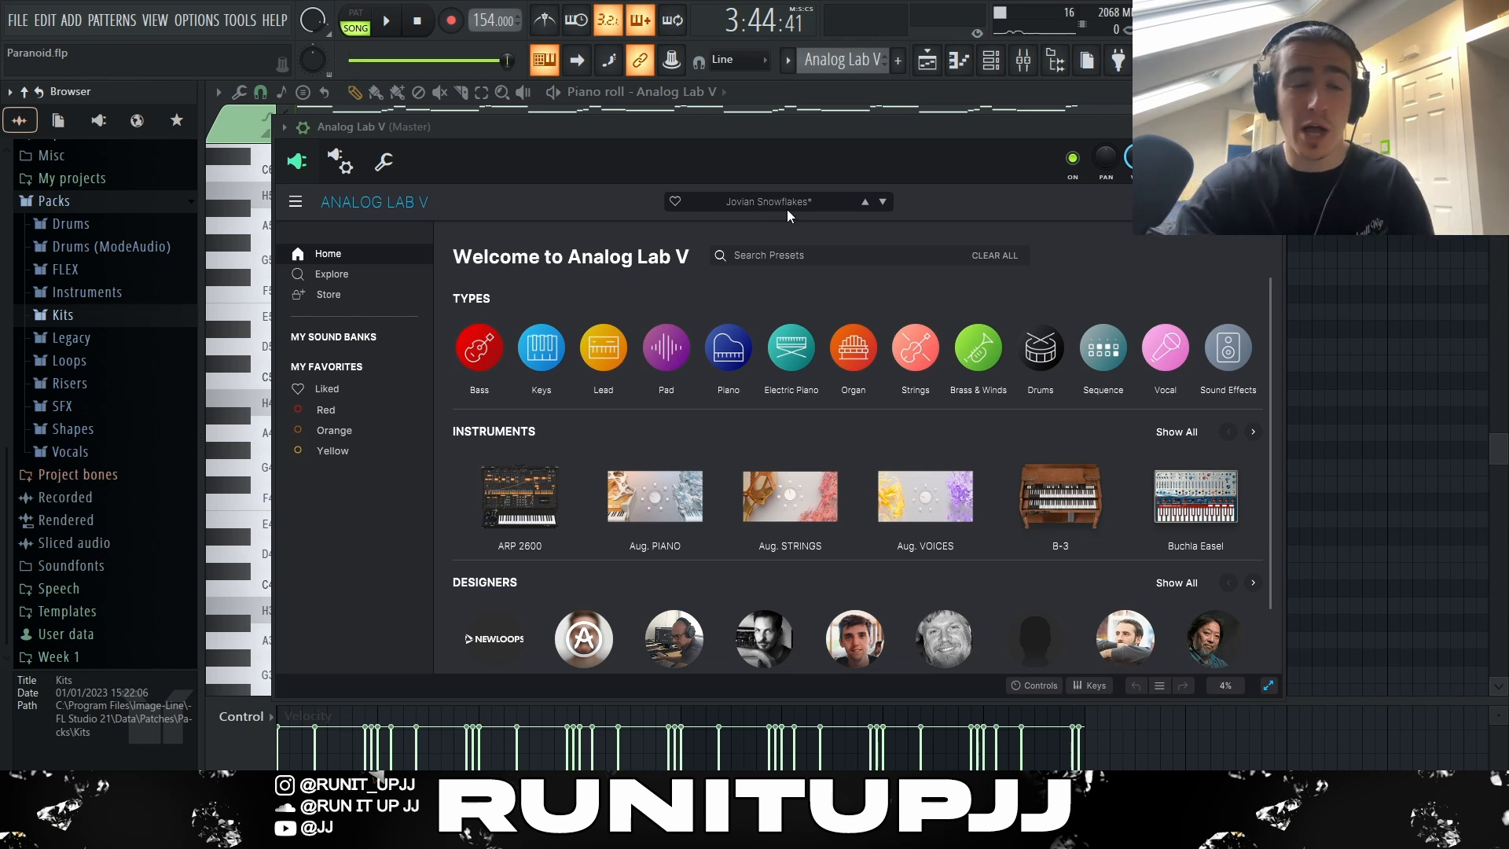
- Close the Analog Lab V window and examine the sustained H3 root notes and the opening melody notes in its piano roll
left_click(1272, 127)
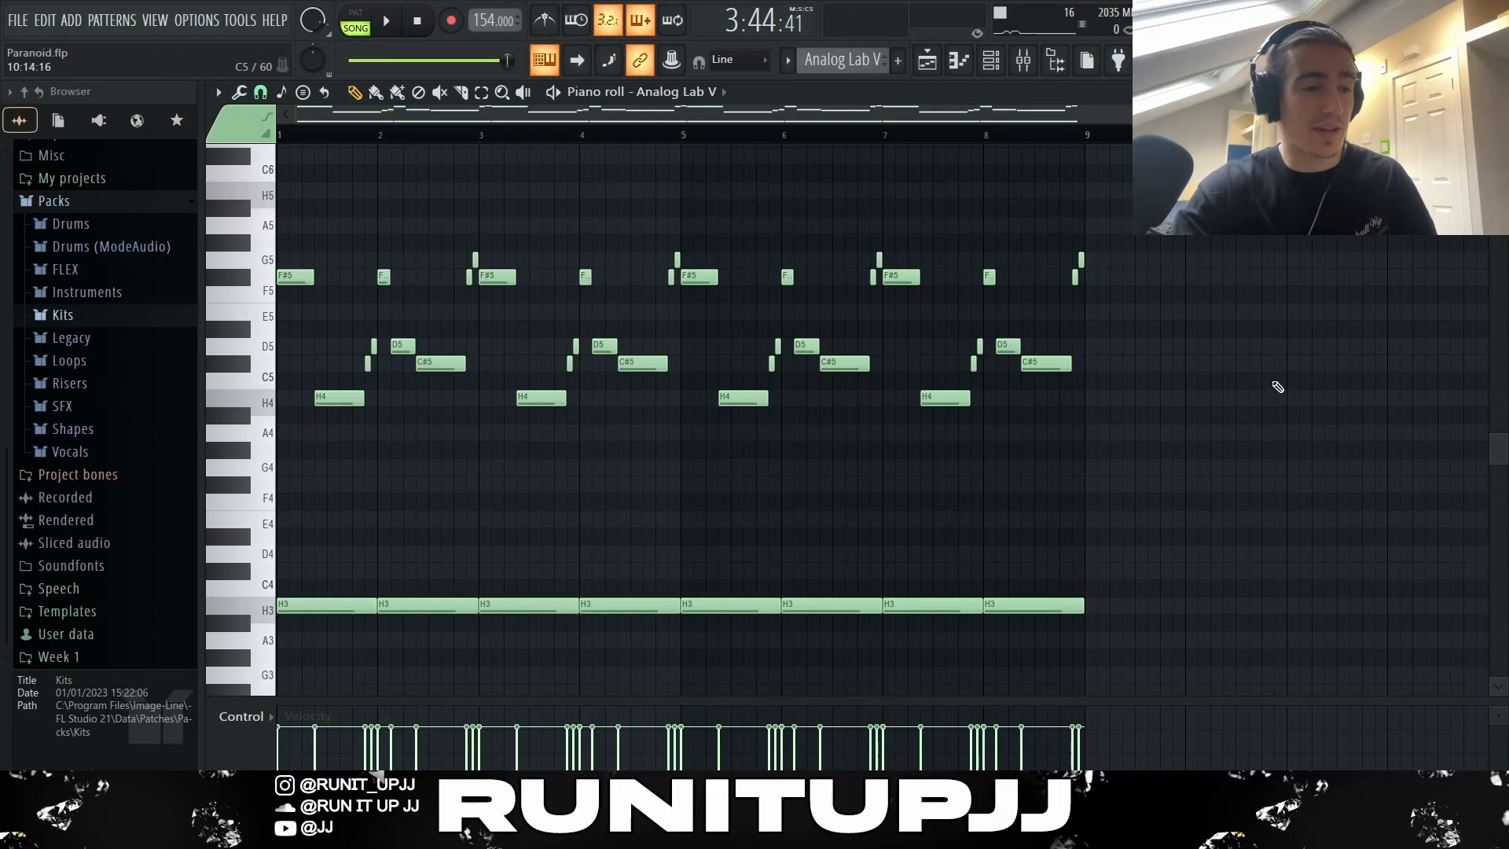
left_click(355, 605)
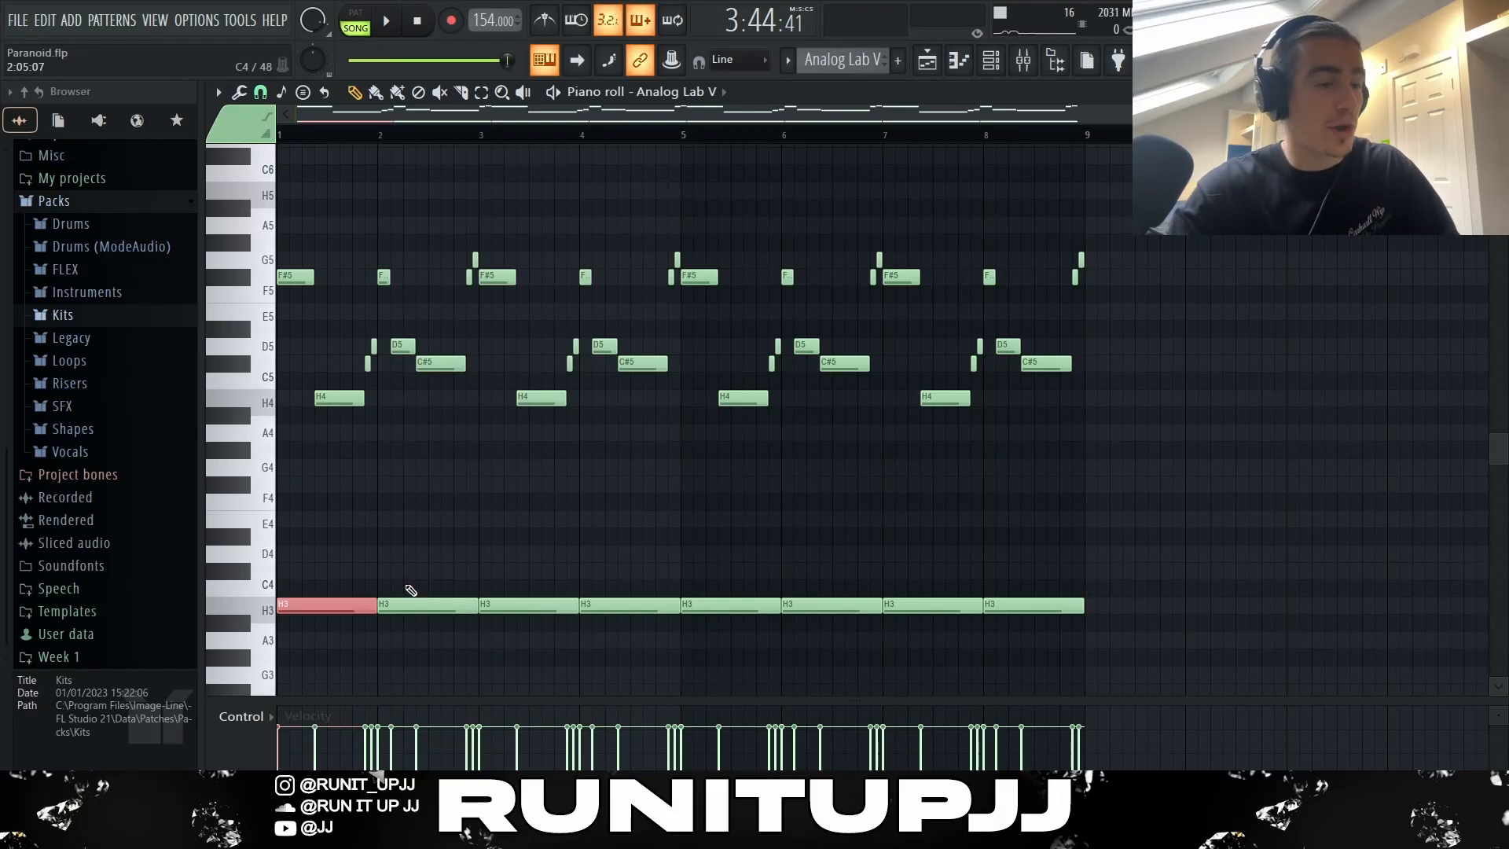
left_click(415, 606)
left_click(295, 277)
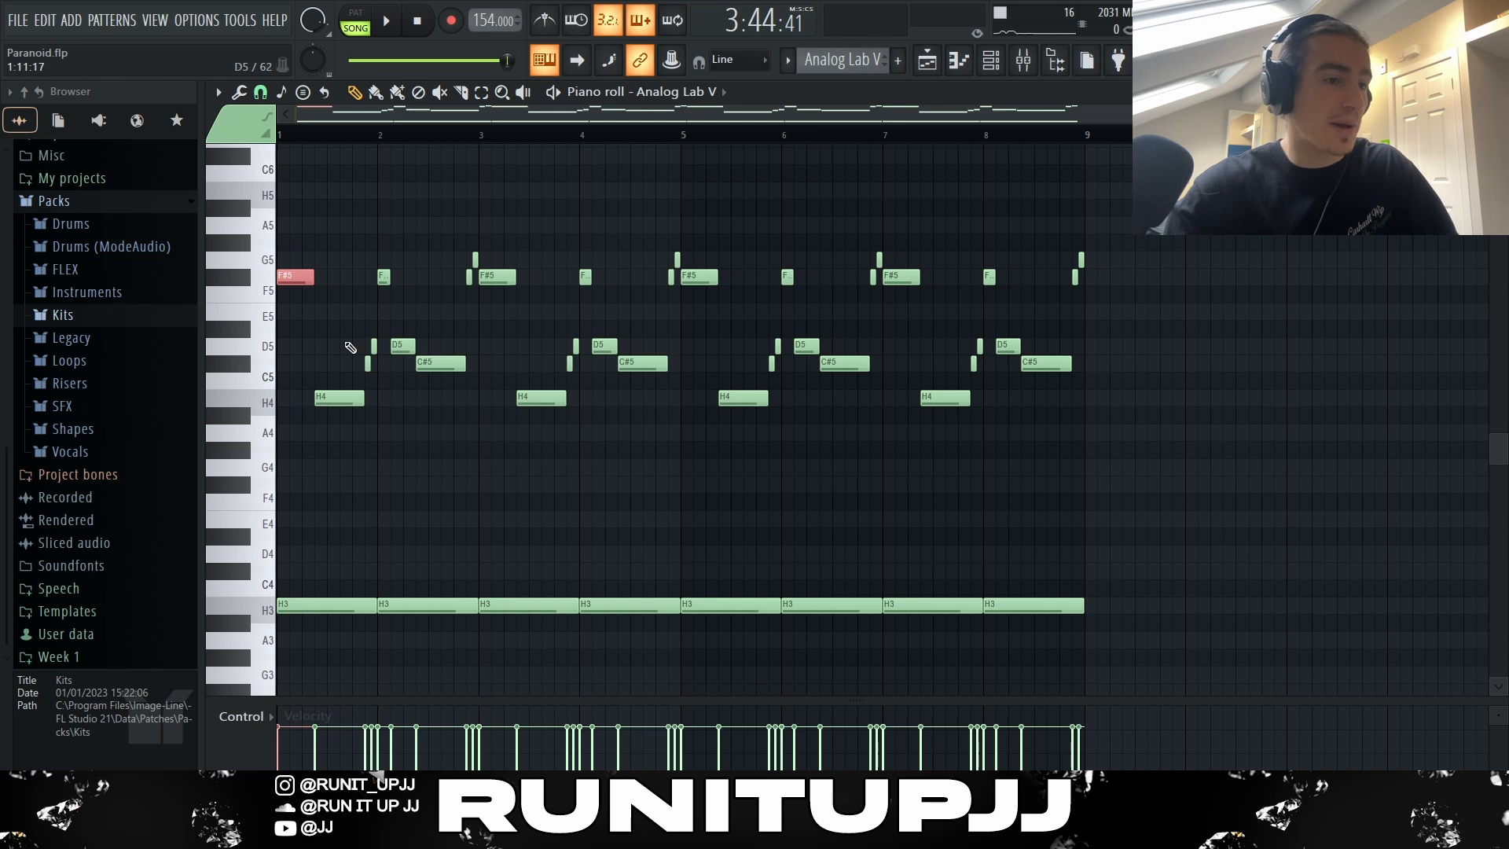
left_click(321, 397)
left_click_drag(365, 376, 381, 355)
scroll(365, 366, "up", 5)
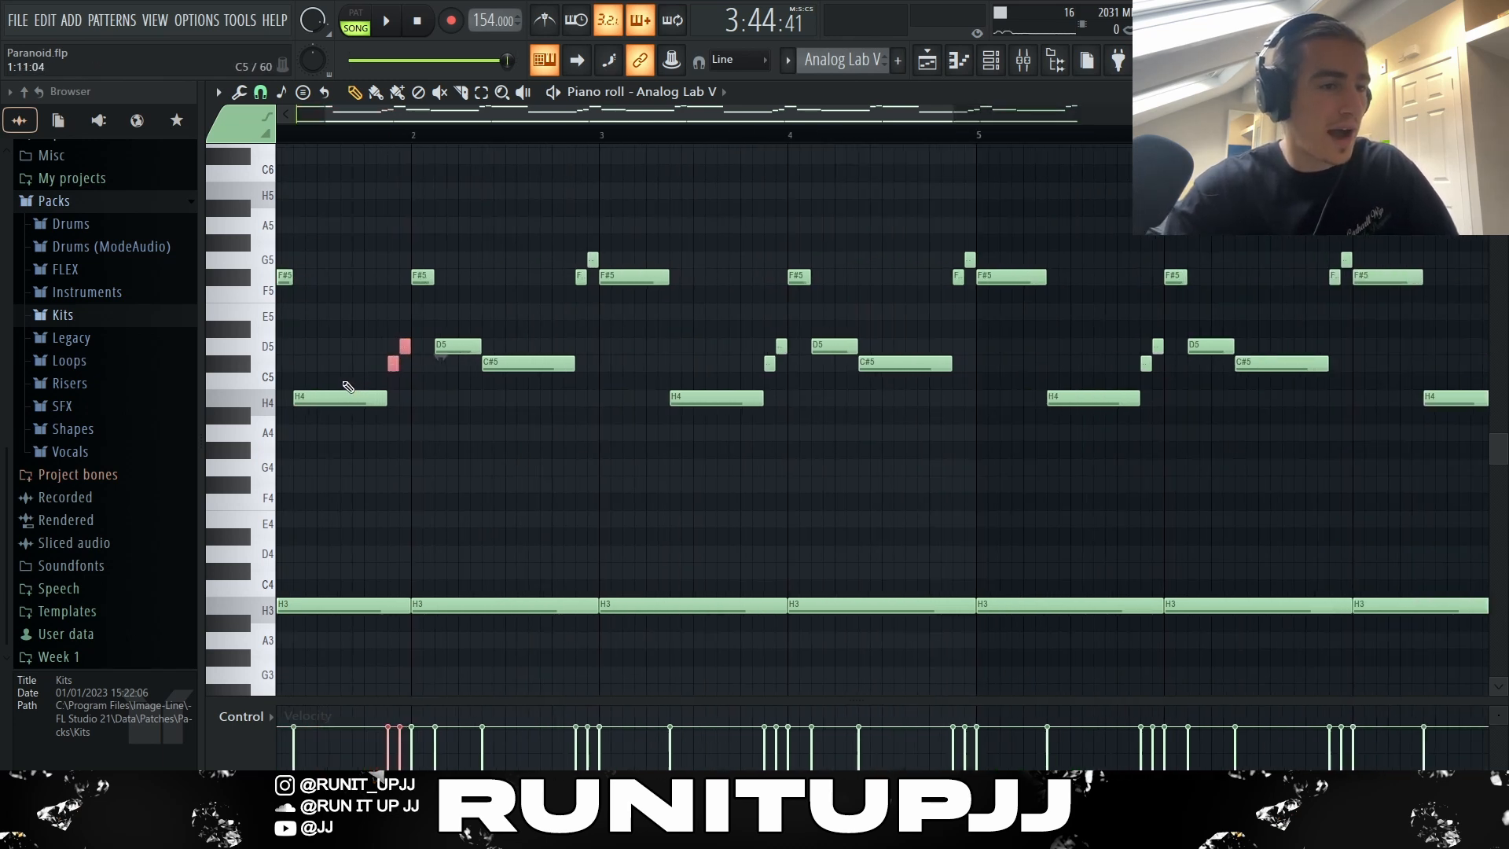
scroll(446, 380, "down", 5)
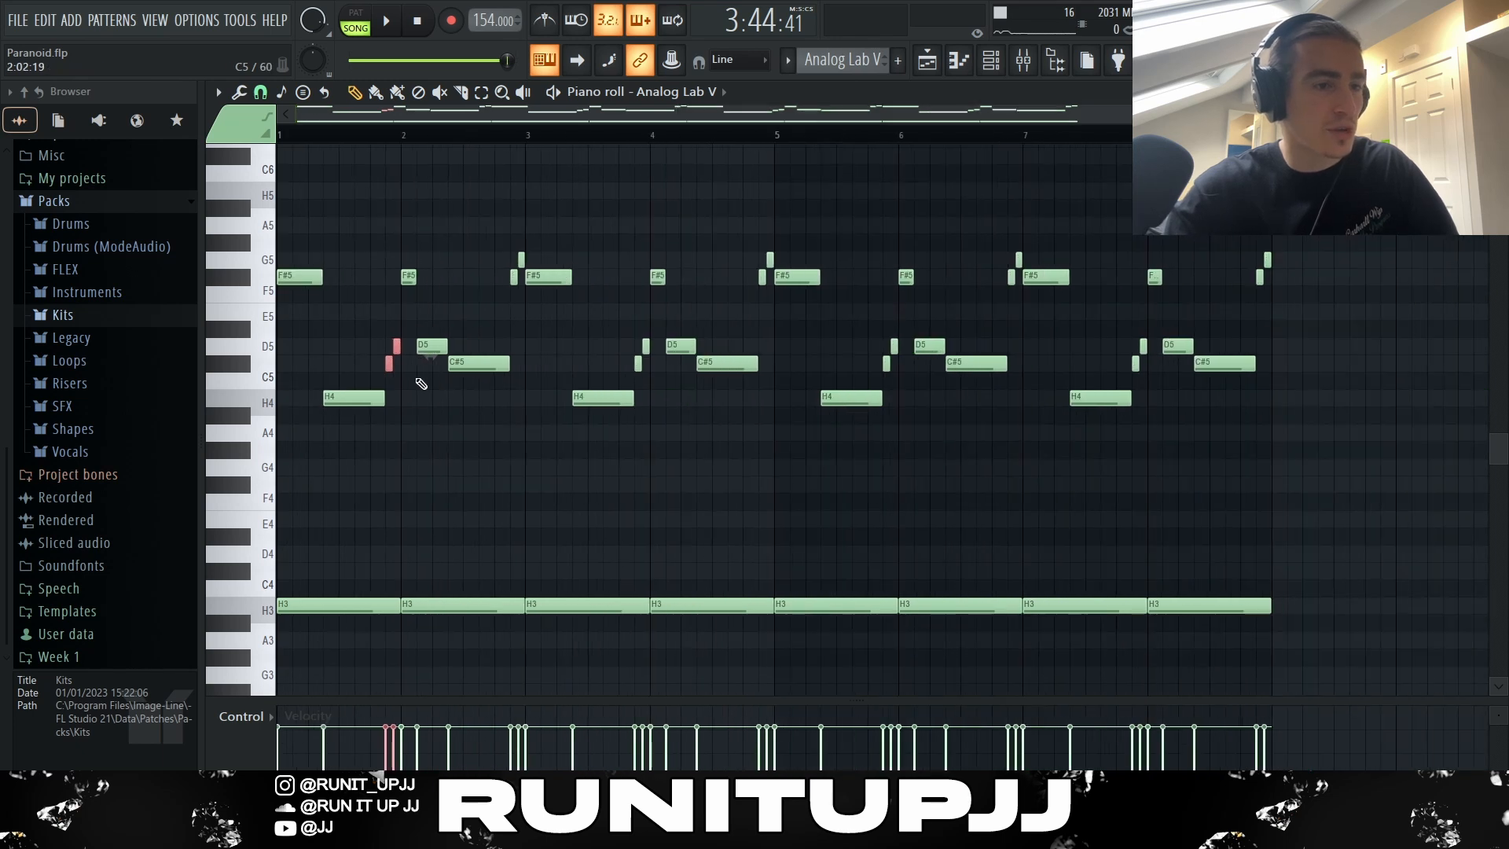
- Highlight the melody phrase in bars 1–2 and its repeat in bars 3–4 for comparison, clearing each selection
mouse_move(405, 255)
left_mouse_down()
mouse_move(456, 365)
mouse_move(476, 361)
mouse_move(489, 336)
mouse_move(276, 182)
left_mouse_up()
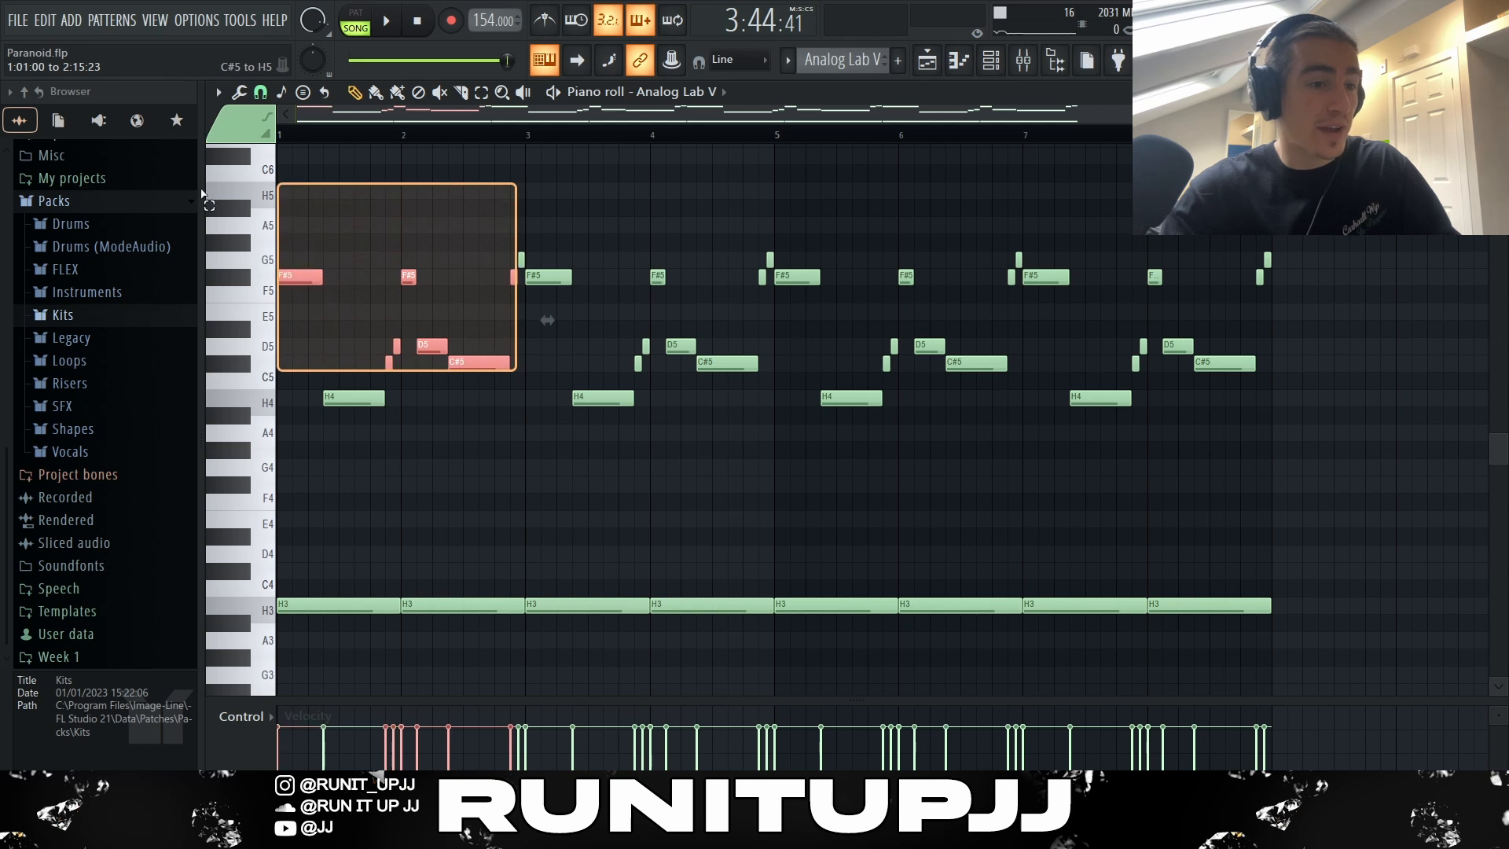
left_click_drag(487, 254, 531, 263)
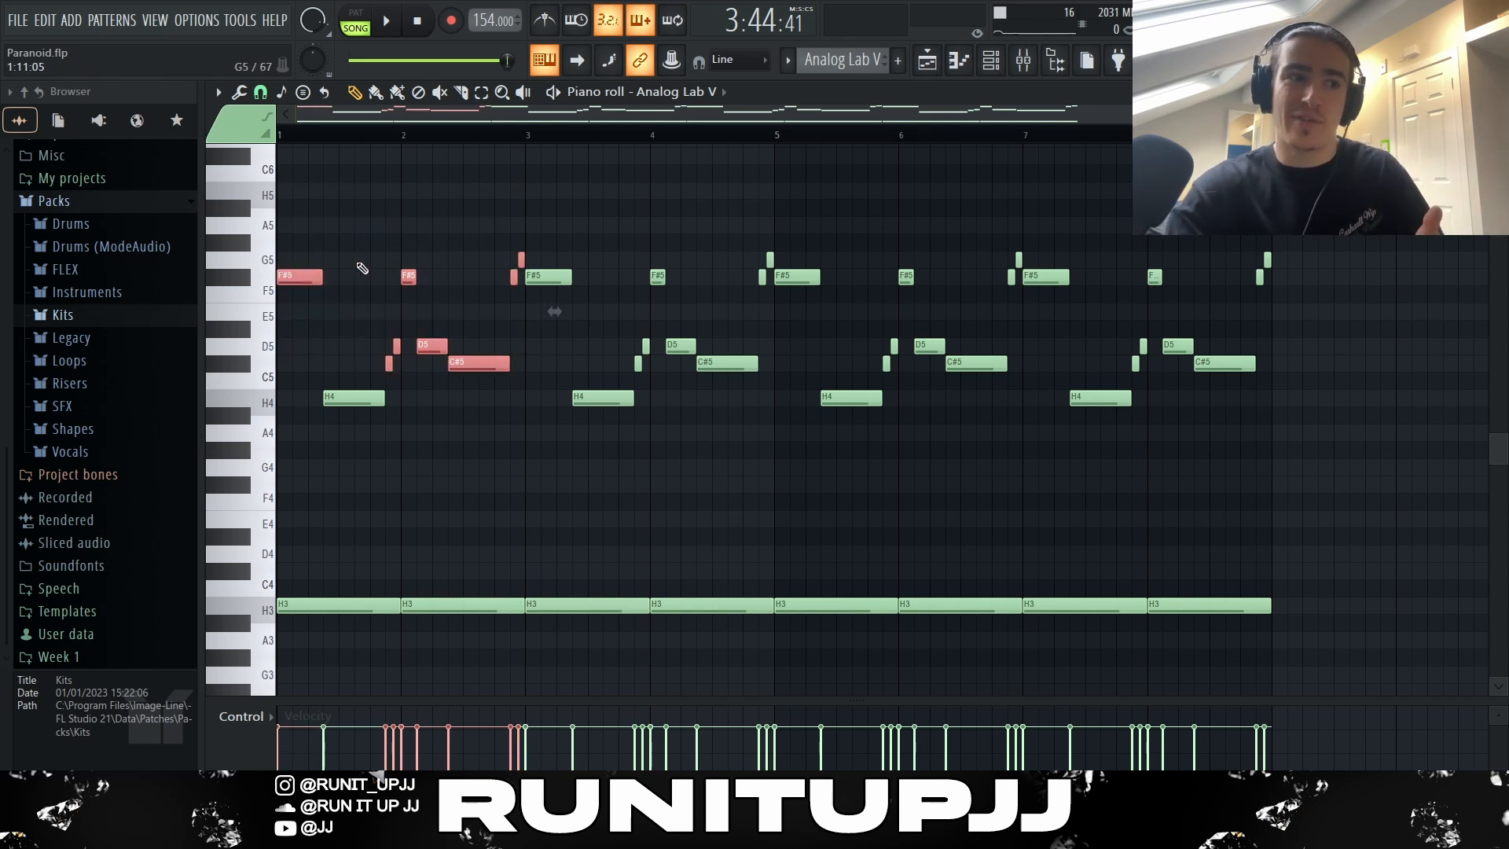
key("ctrl+d")
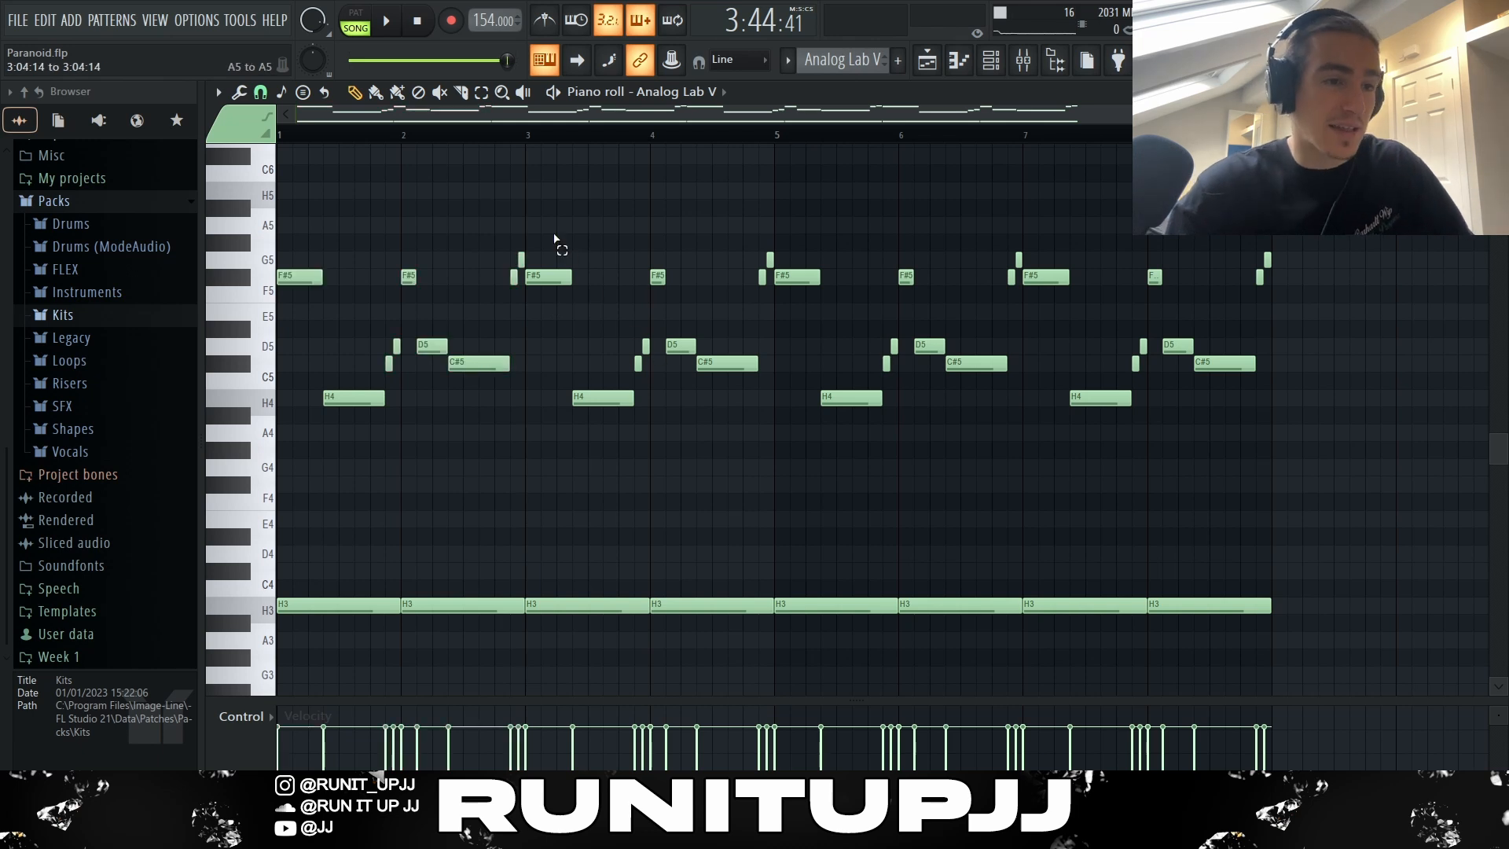
left_click_drag(554, 236, 779, 480)
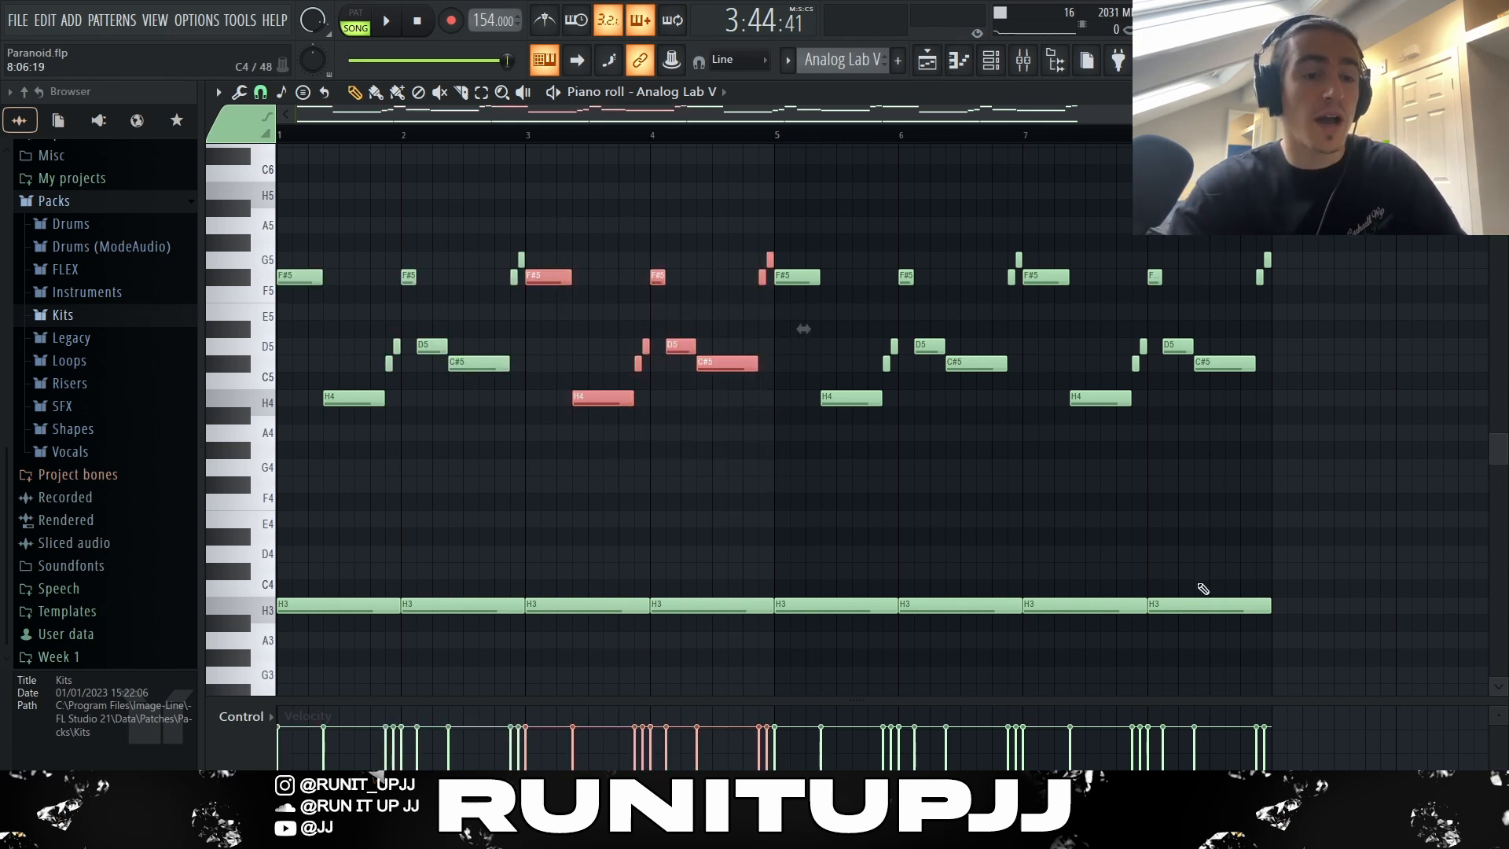
key("ctrl+d")
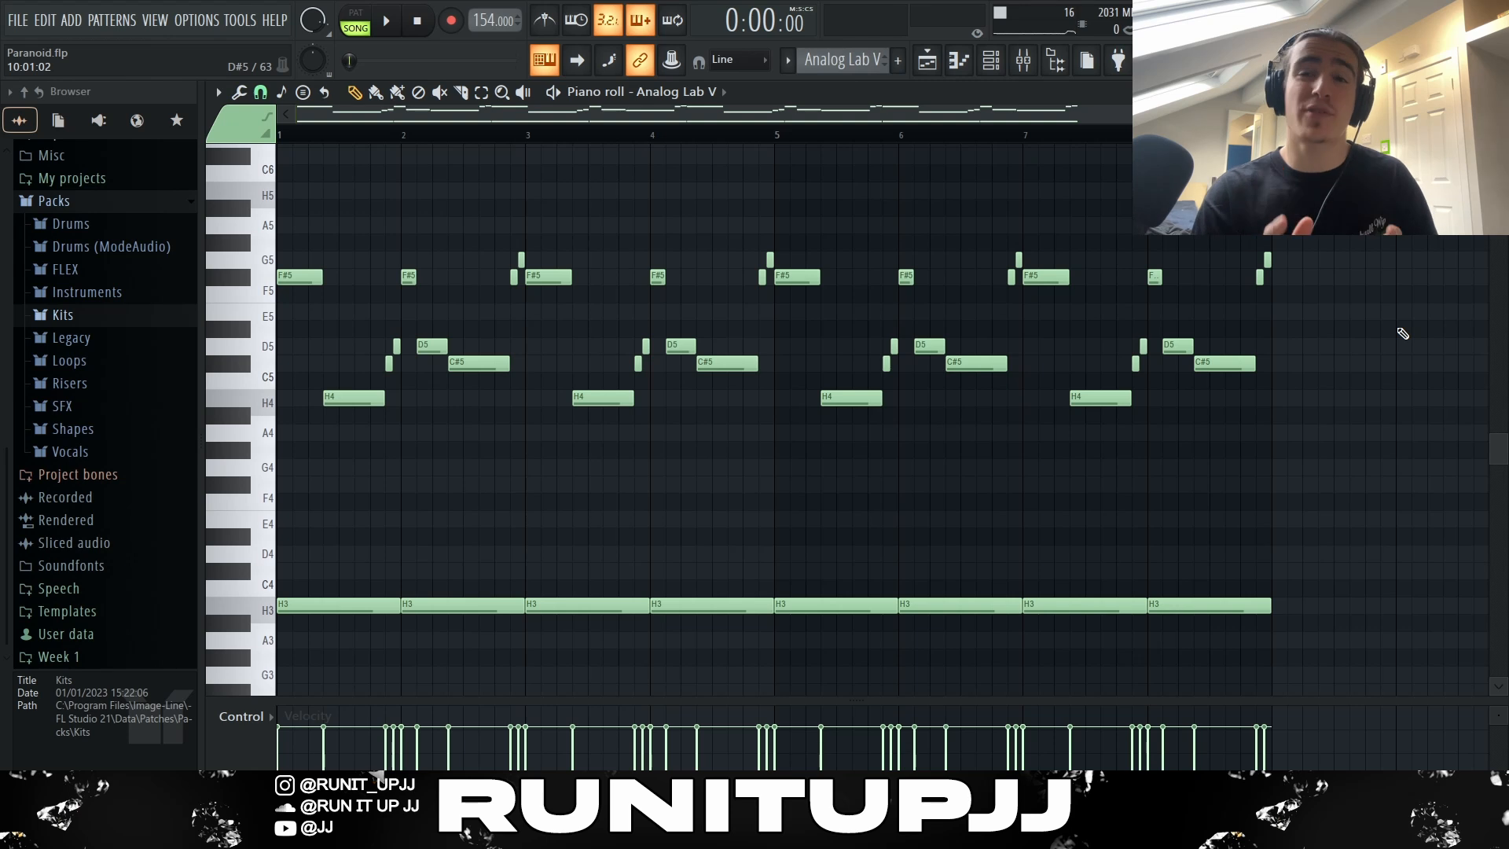
- Quick render the Analog Lab V pattern as an audio clip in the playlist
key("F5")
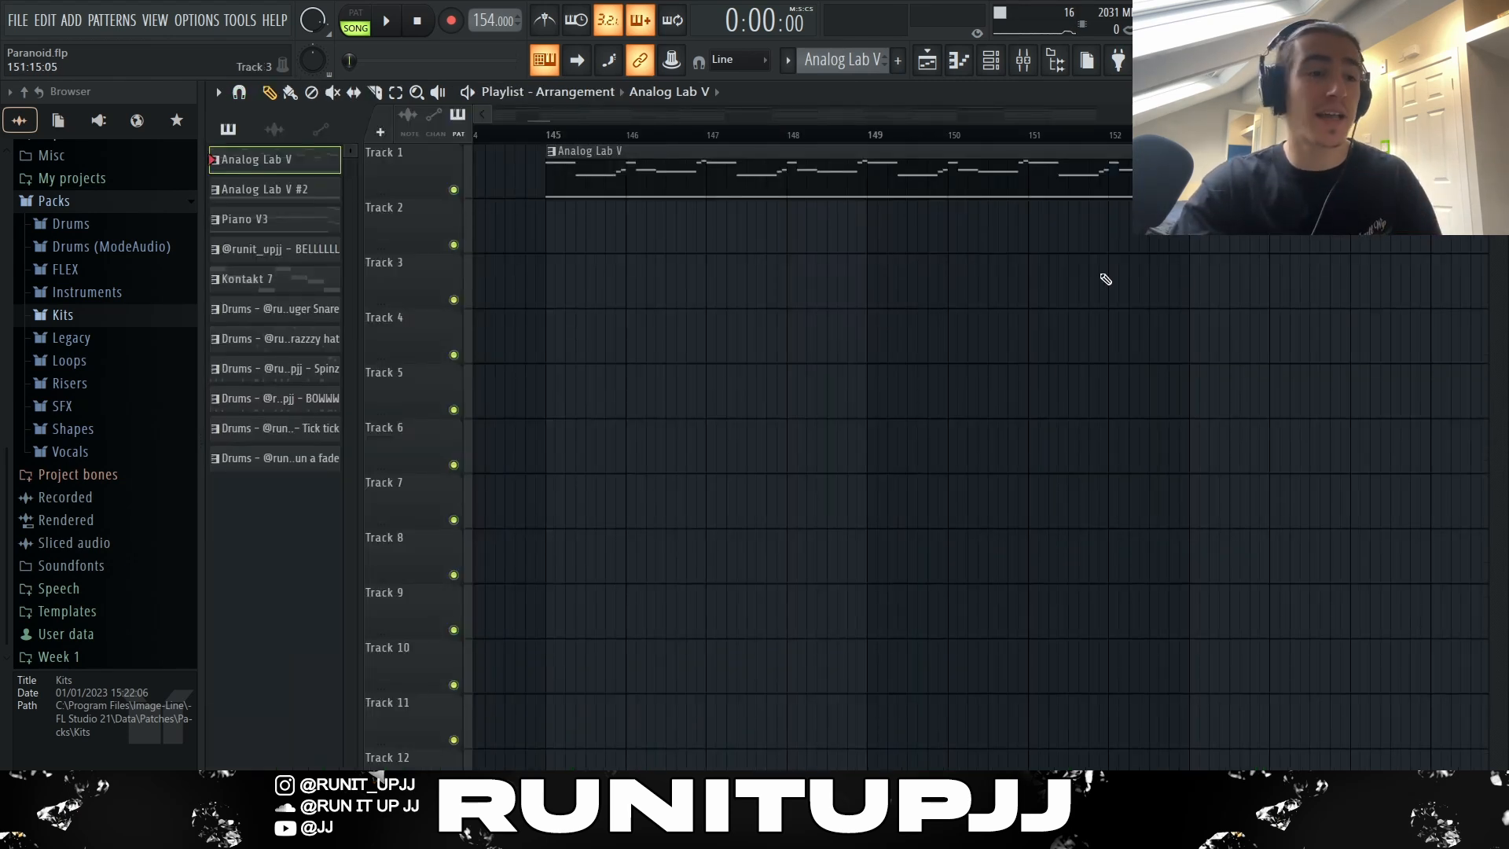
right_click(290, 163)
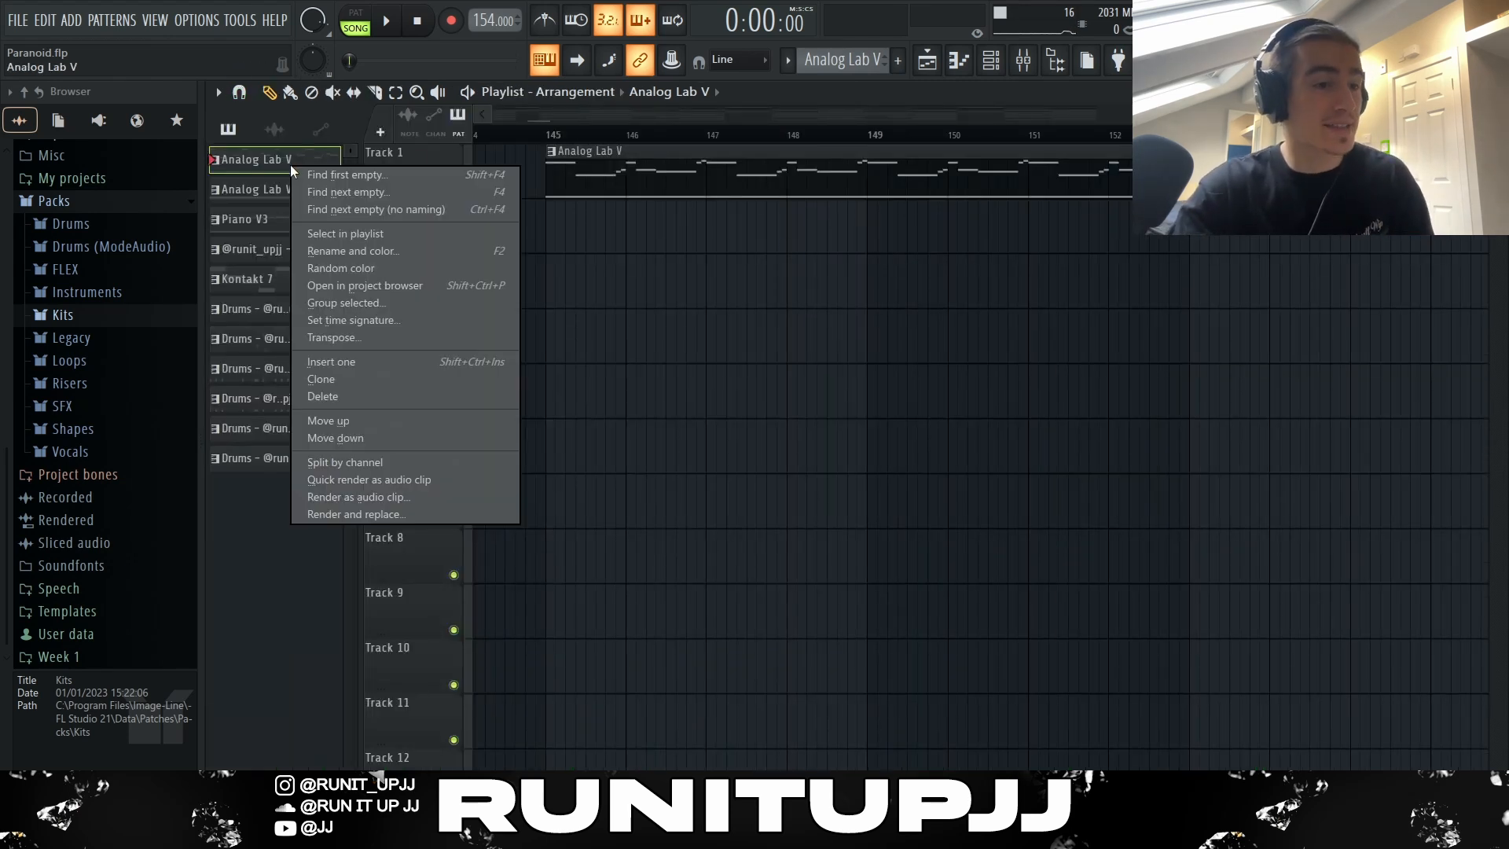
left_click(418, 482)
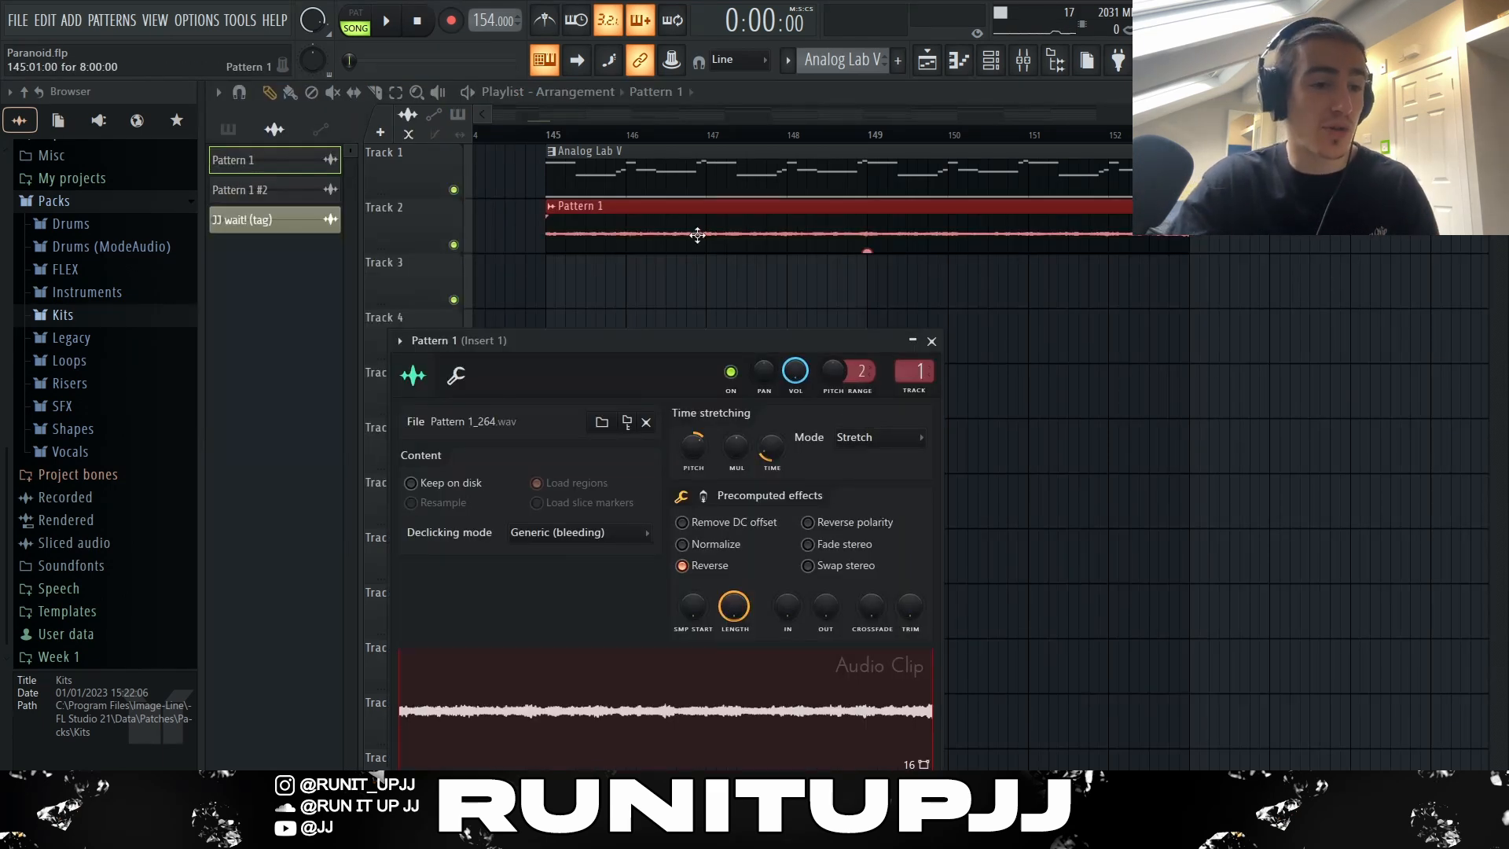
- Review the rendered Pattern 1 clip's time-stretching and declicking options, keeping Stretch and Generic (bleeding)
left_click_drag(662, 350, 710, 215)
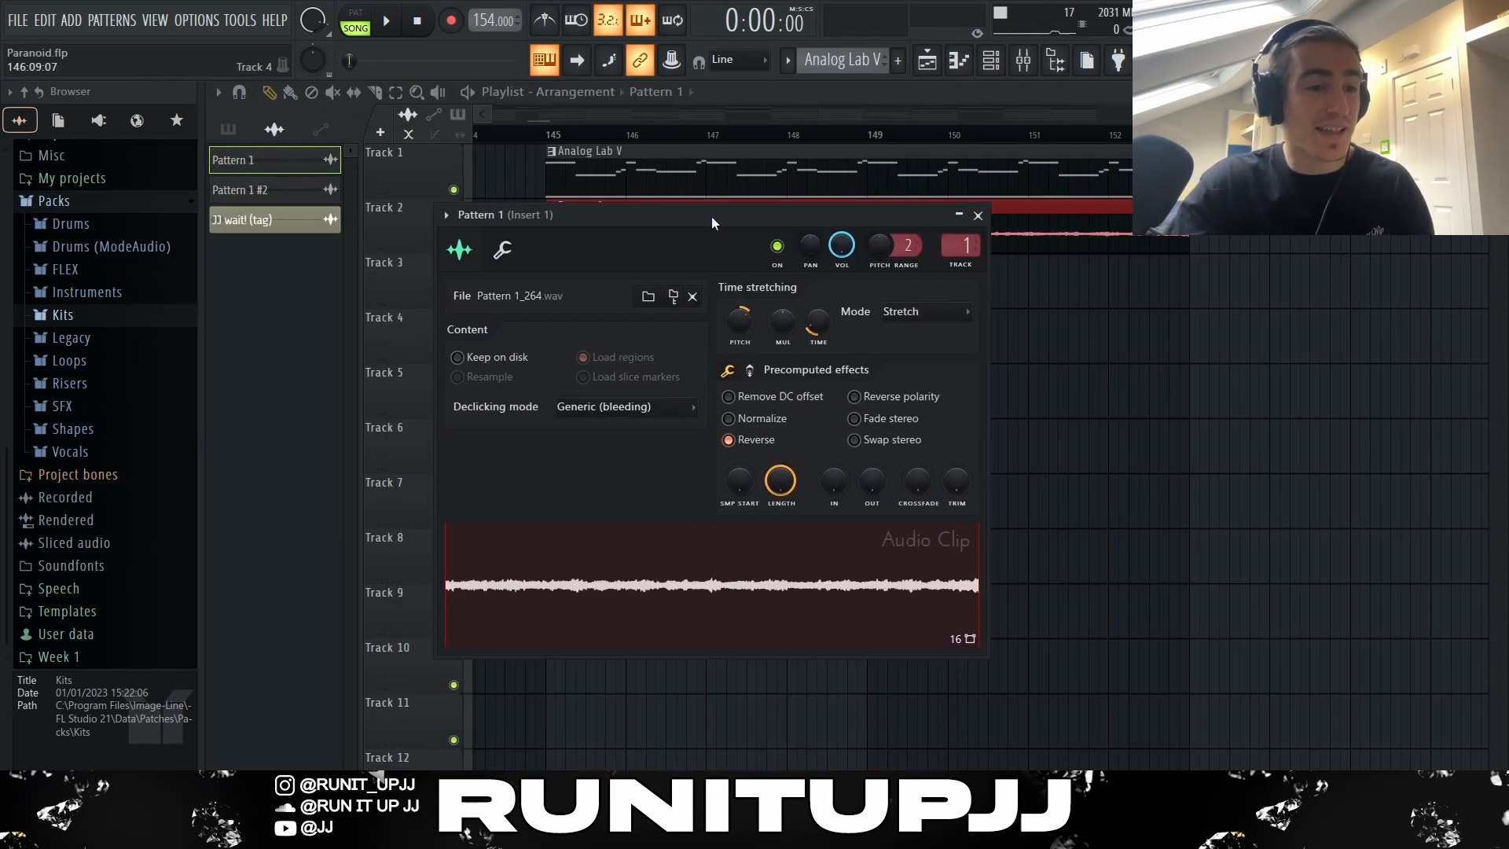
left_click(932, 301)
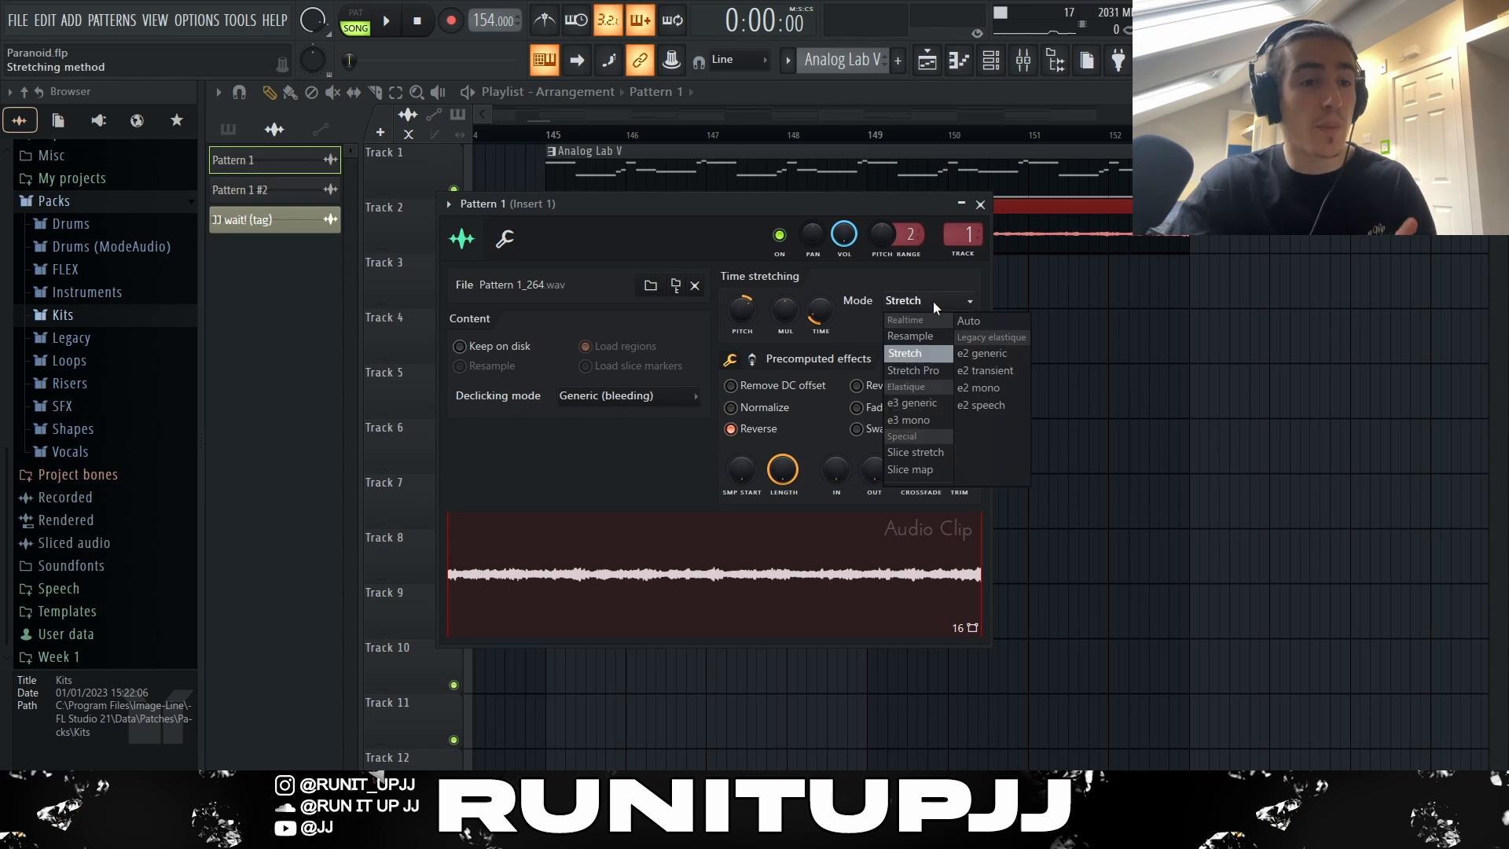
left_click(935, 360)
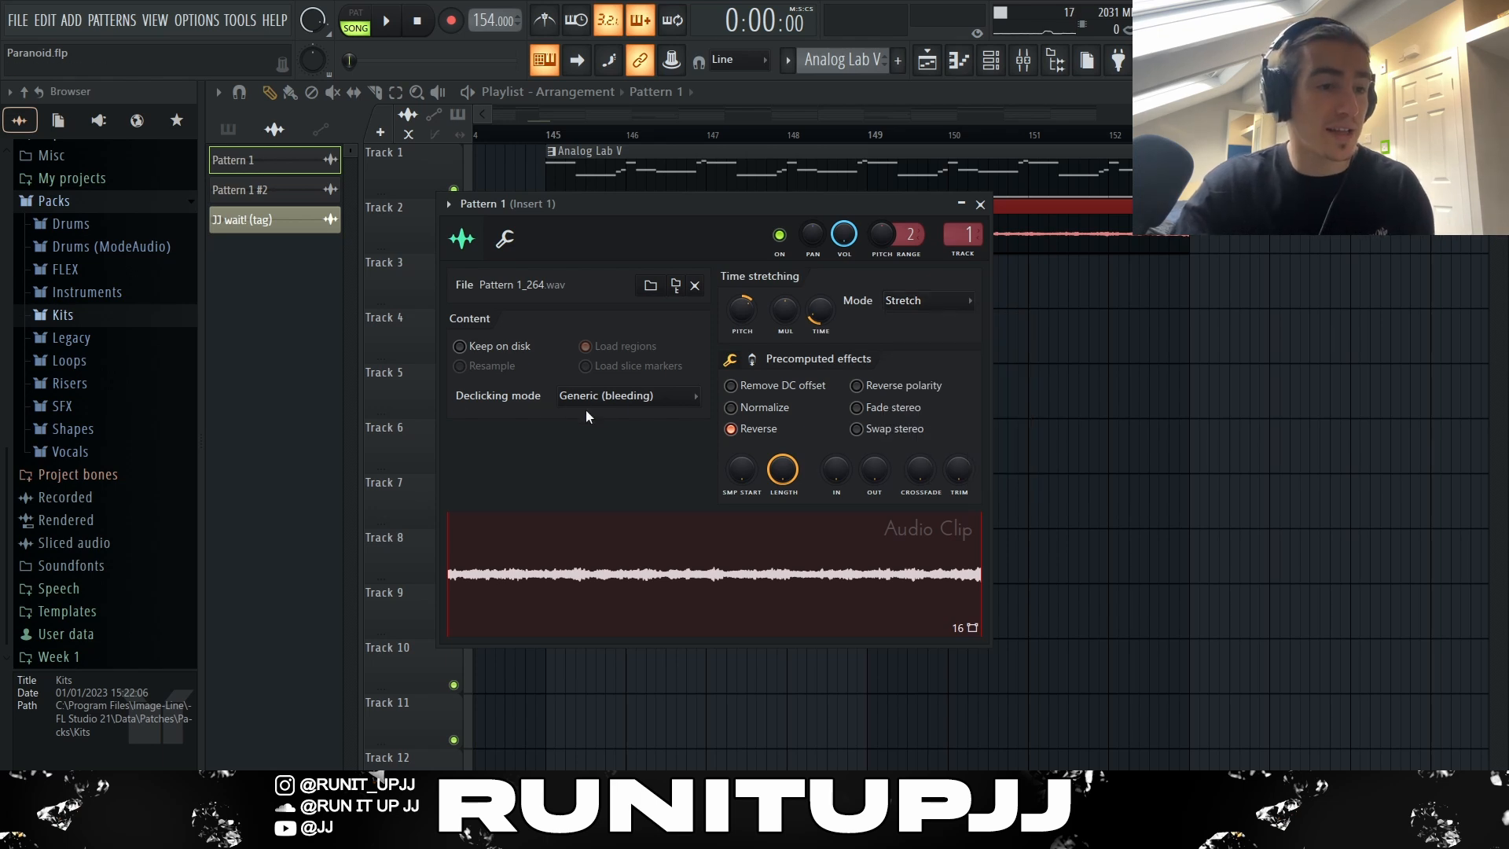
left_click(594, 401)
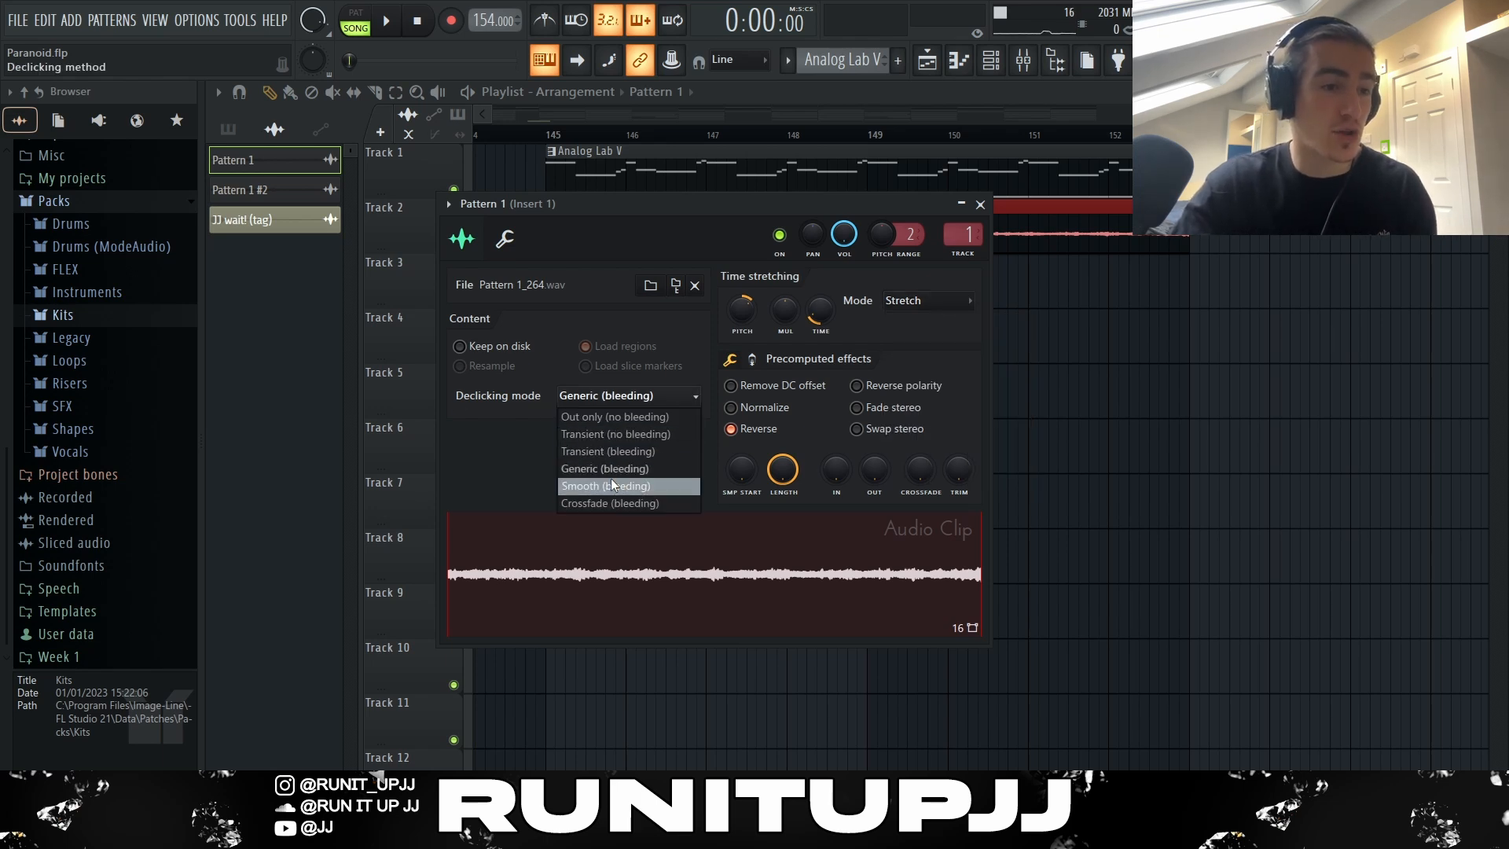
left_click(642, 399)
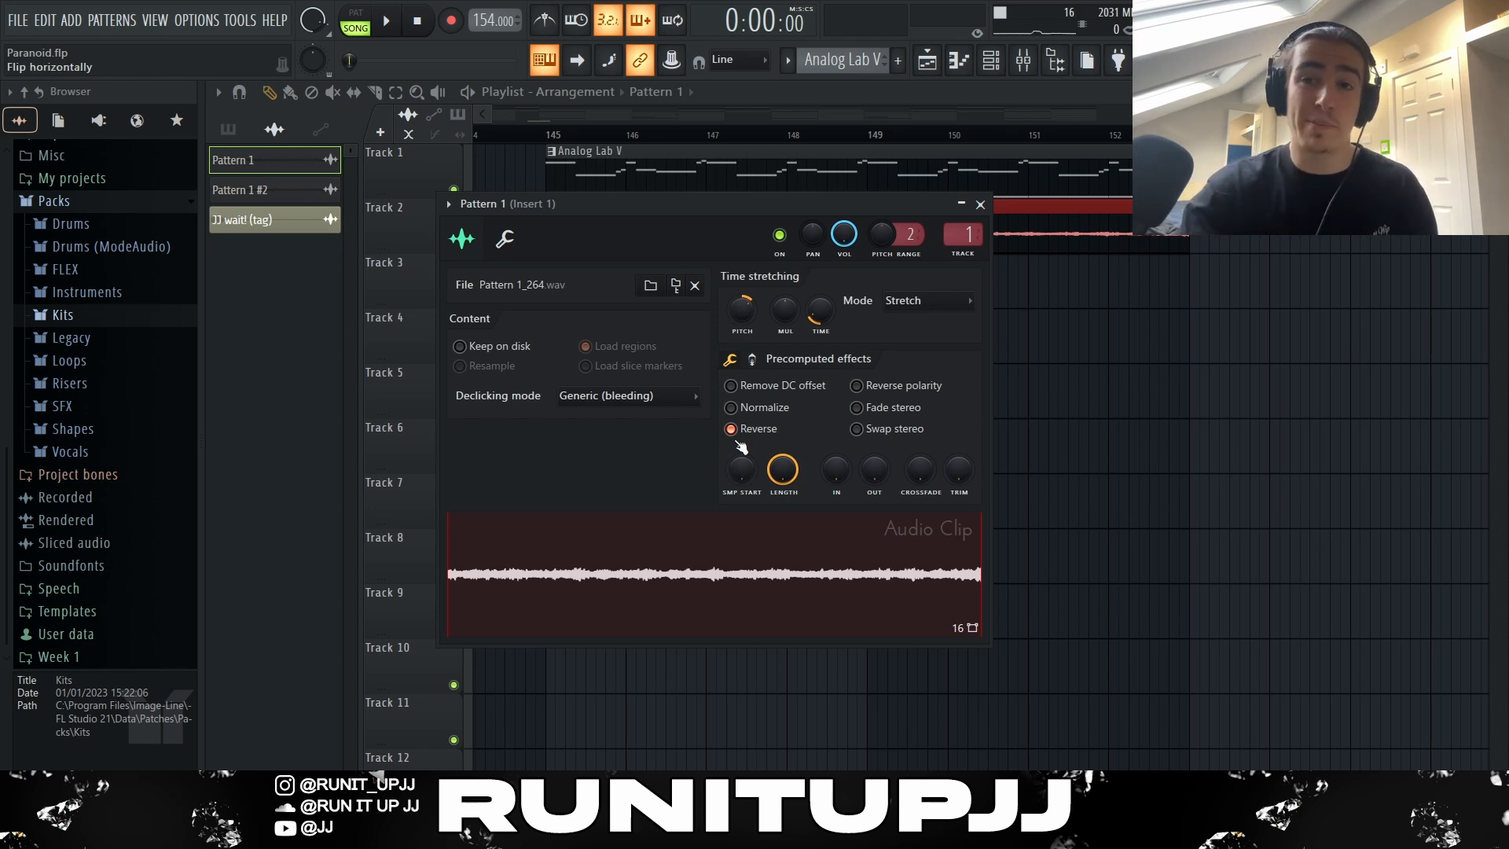
- Close the clip settings, remove the Analog Lab V pattern clip from Track 1 and play the rendered audio
key("Escape")
right_click(691, 161)
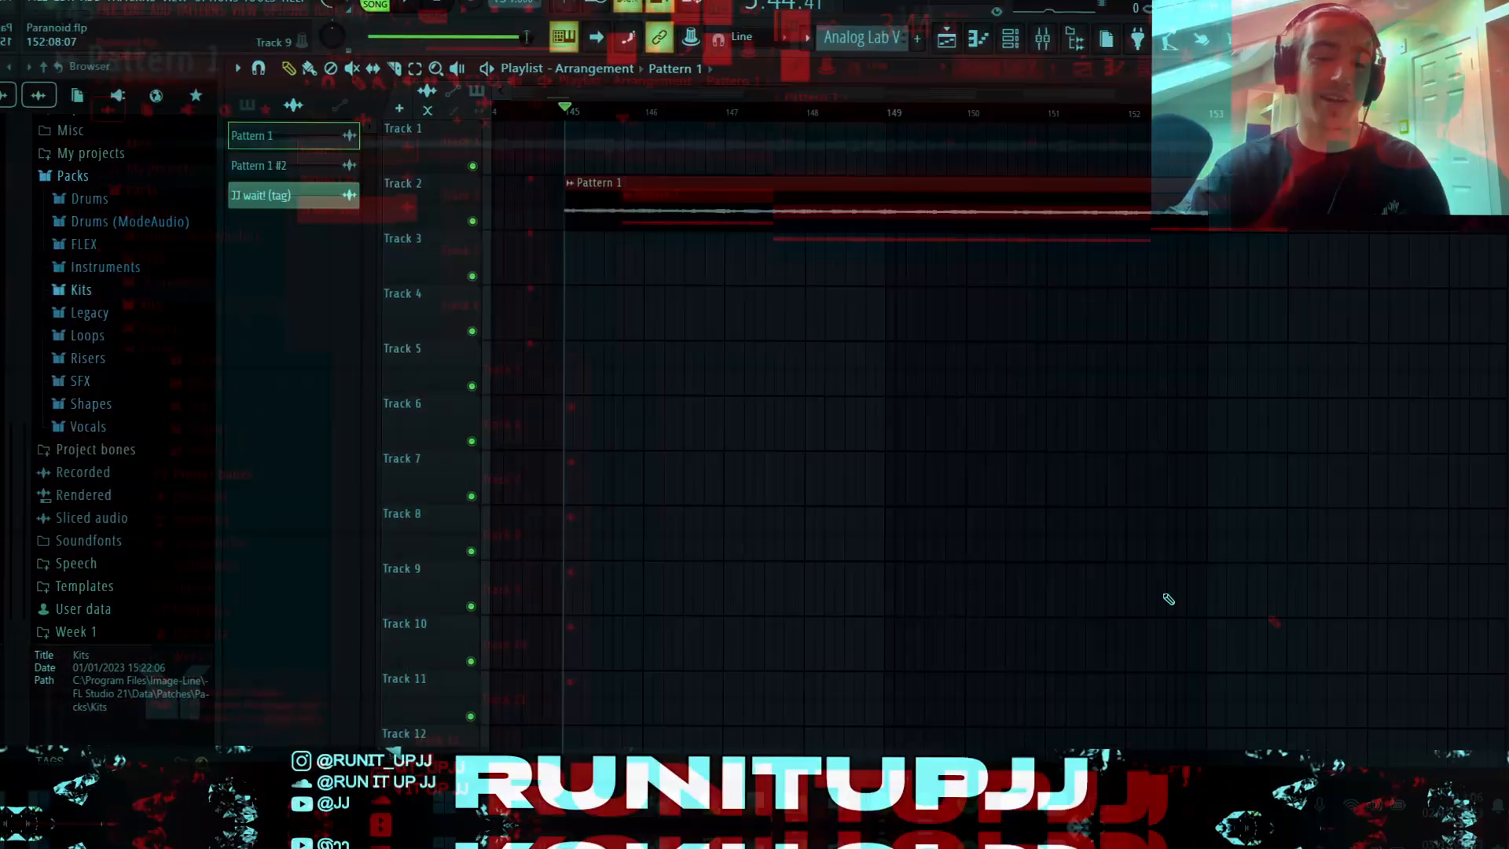
key("space")
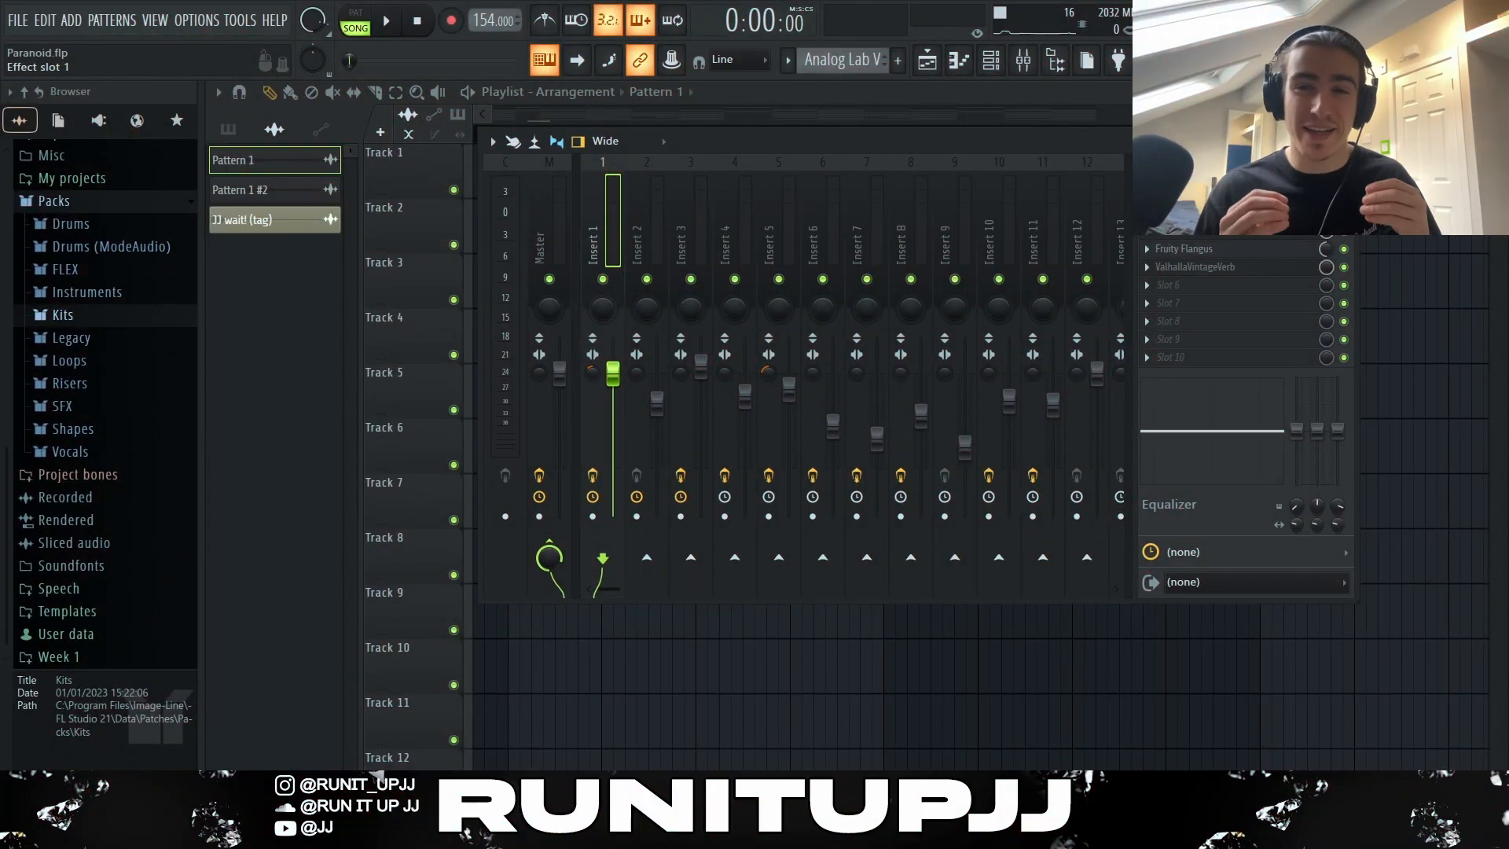
- Inspect the effects loaded on mixer Insert 1, from the first slot through ValhallaVintageVerb
left_click(1194, 194)
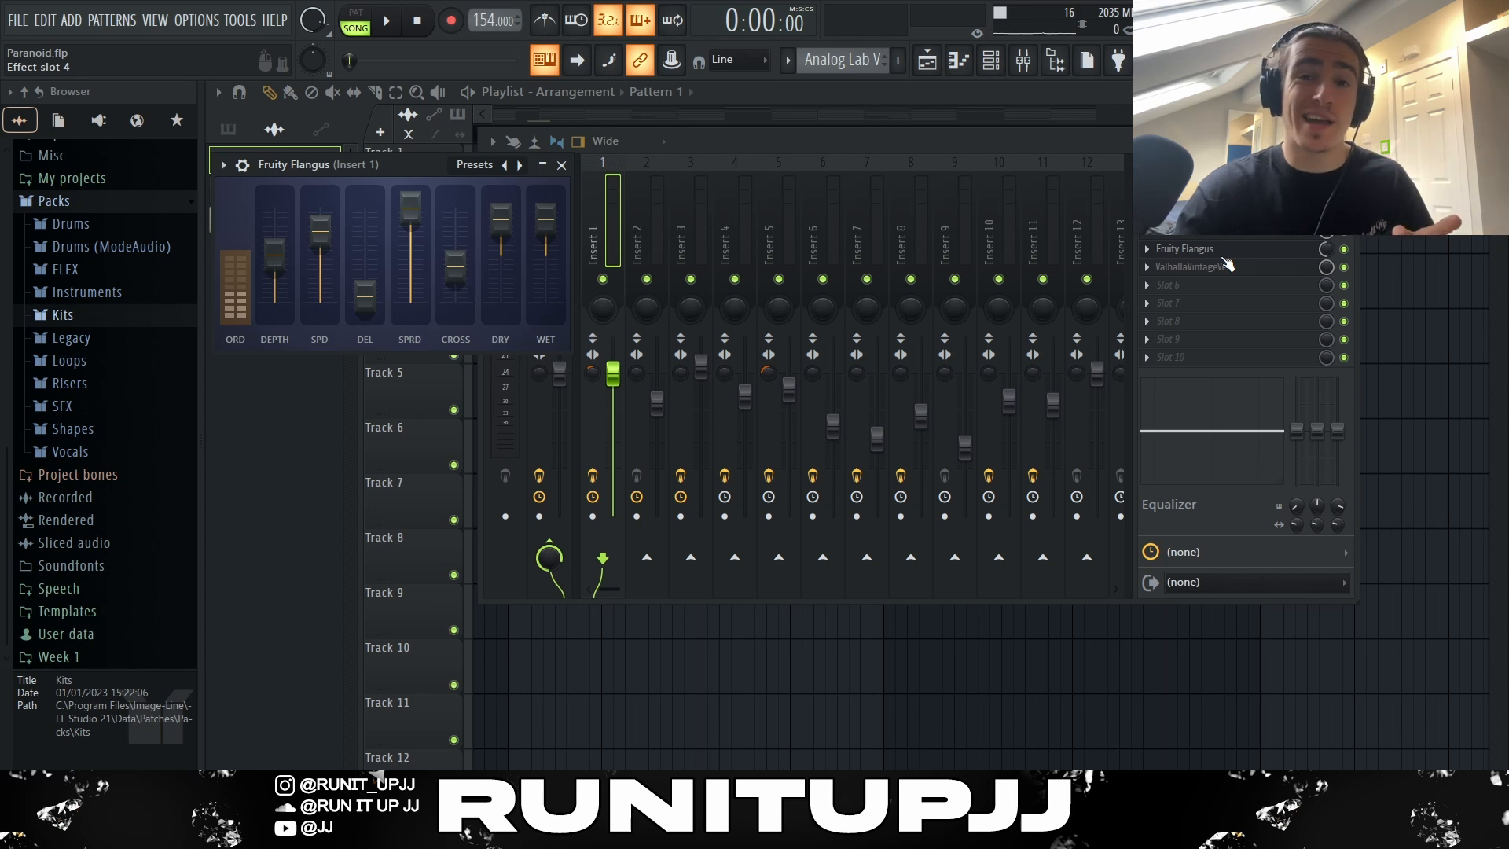
left_click(1223, 267)
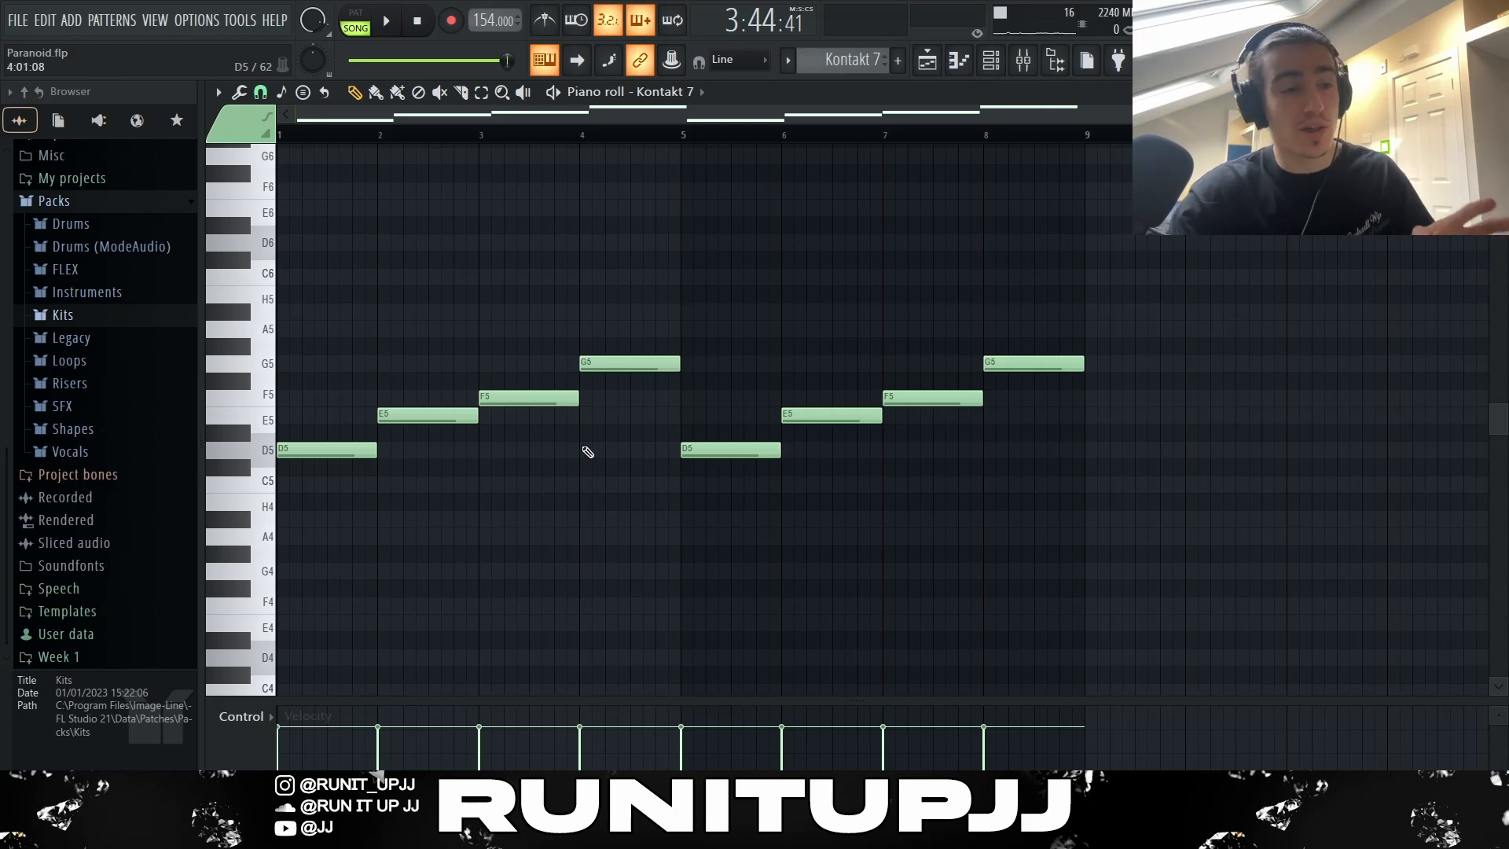
- Go over the rising D5–G5 notes of the Kontakt 7 pattern and flip them horizontally with start times preserved
left_click(299, 449)
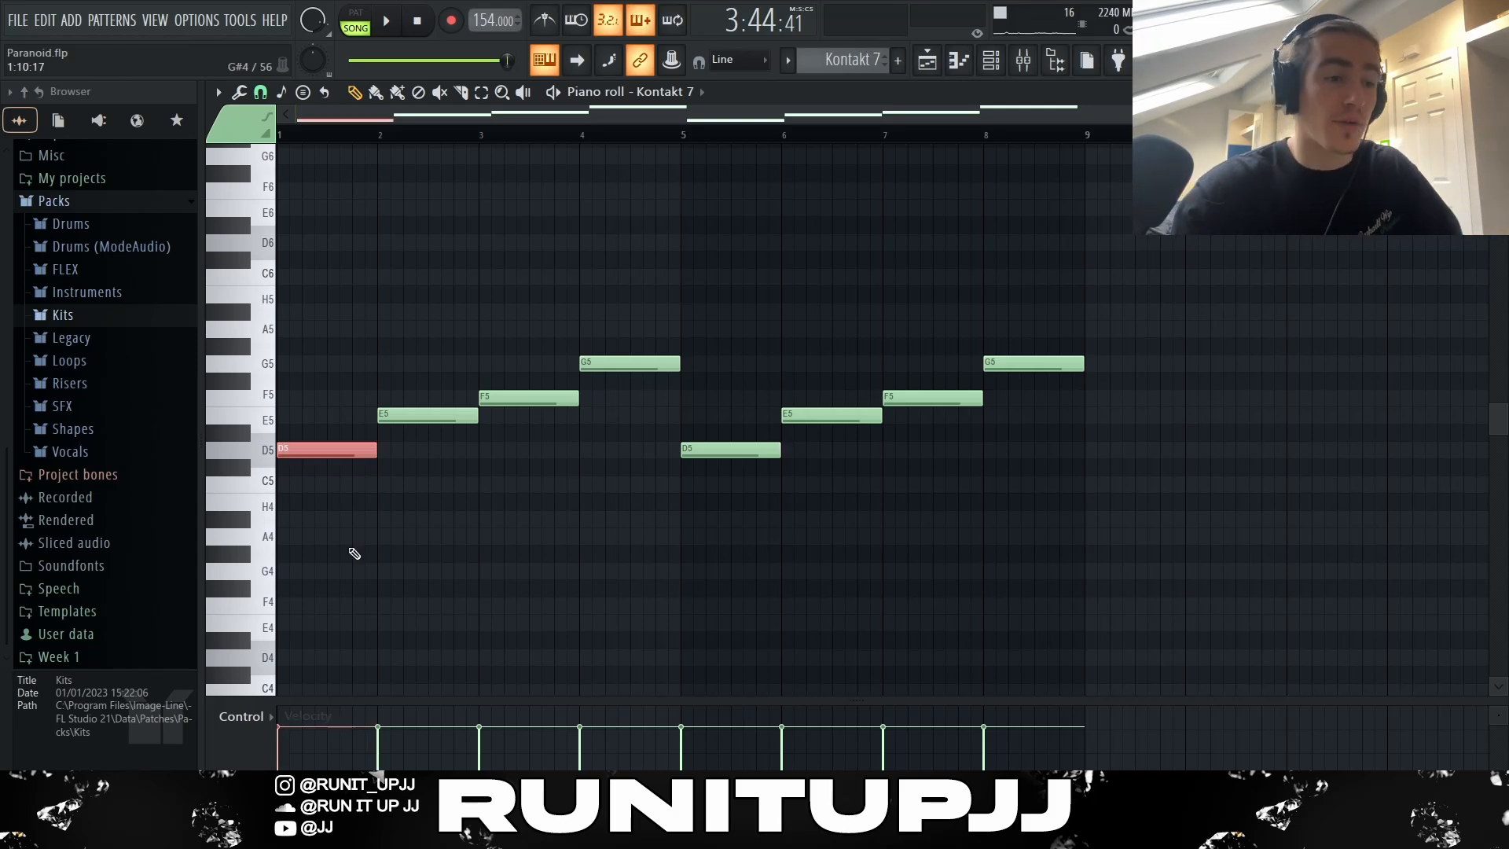
left_click_drag(424, 440, 632, 353)
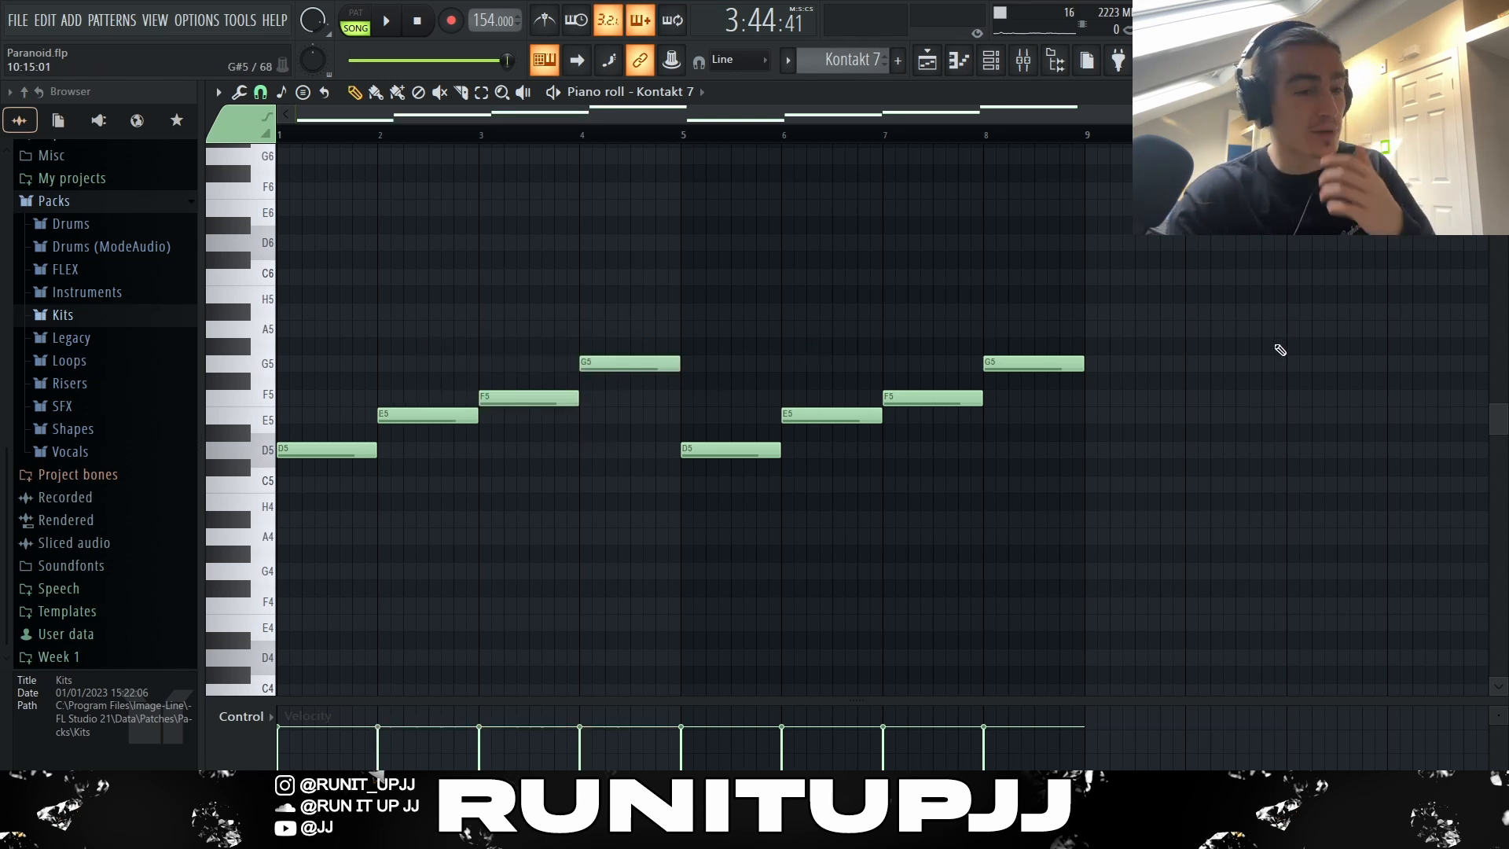
key("alt+y")
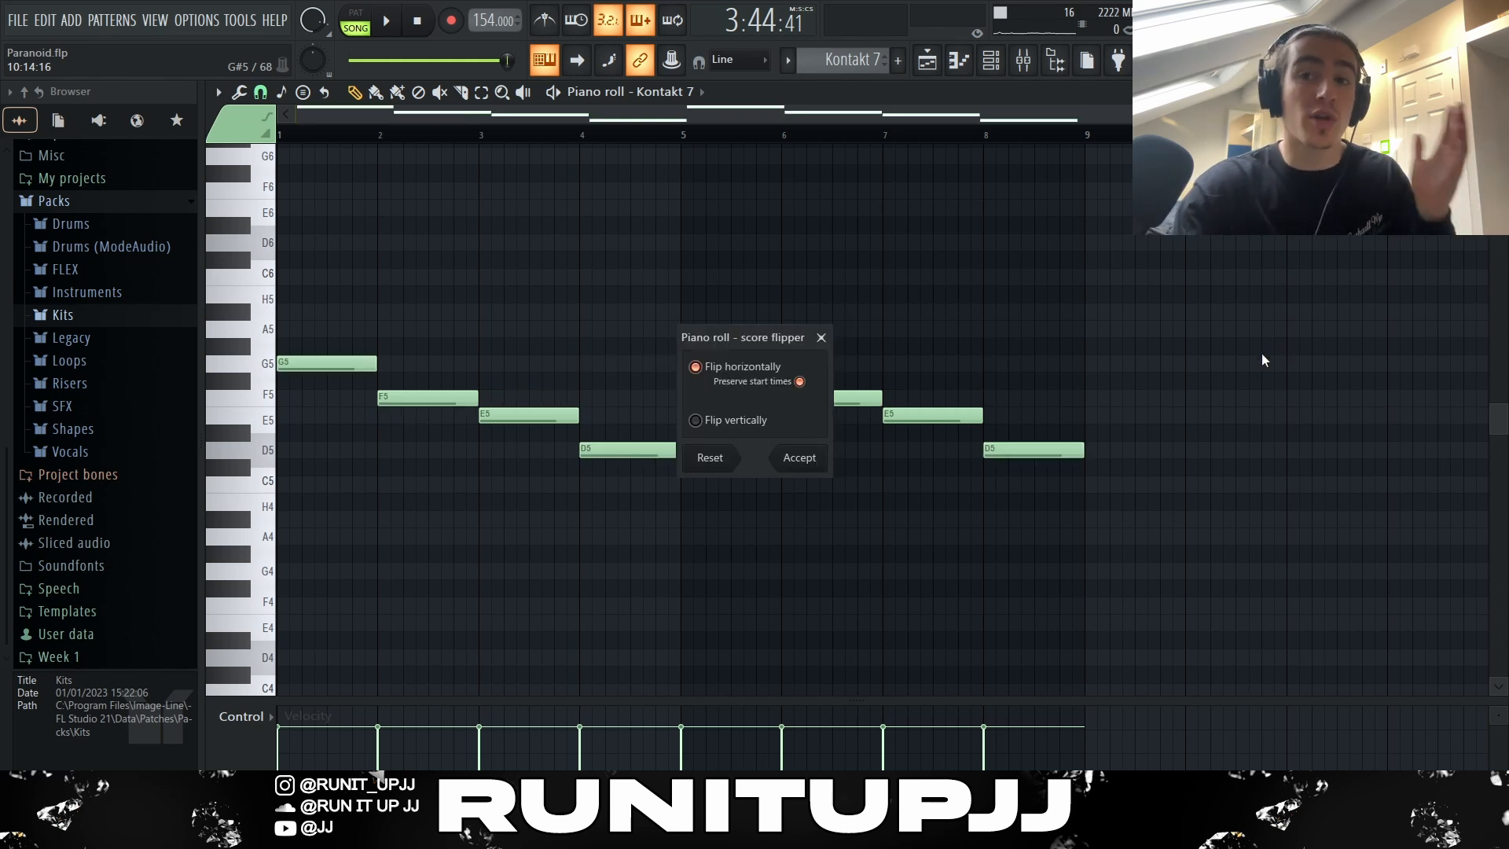
left_click(807, 462)
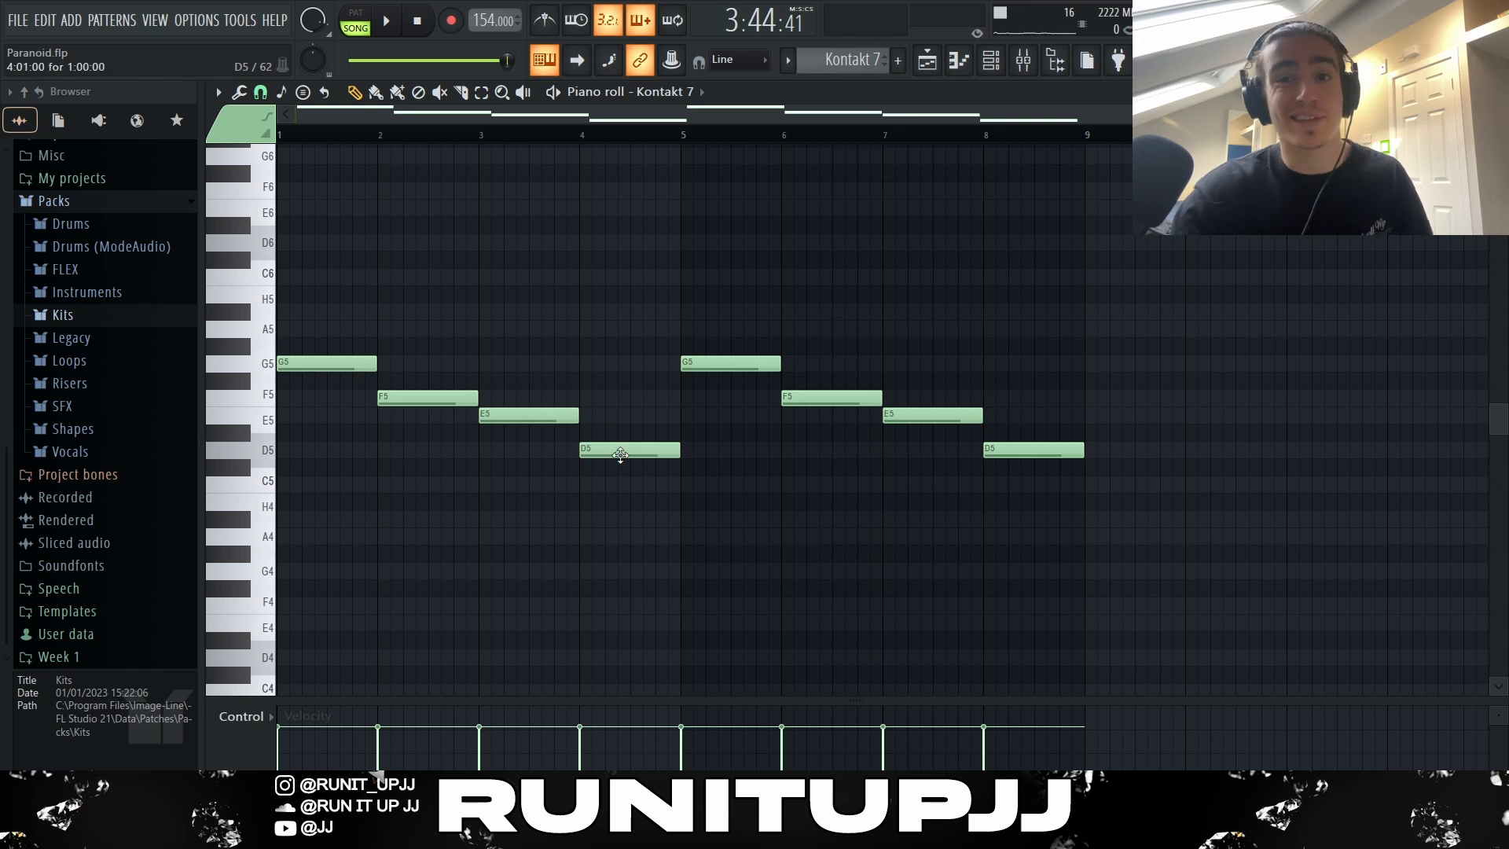
- Quick render the flipped Kontakt 7 pattern as an audio clip in the playlist
key("F5")
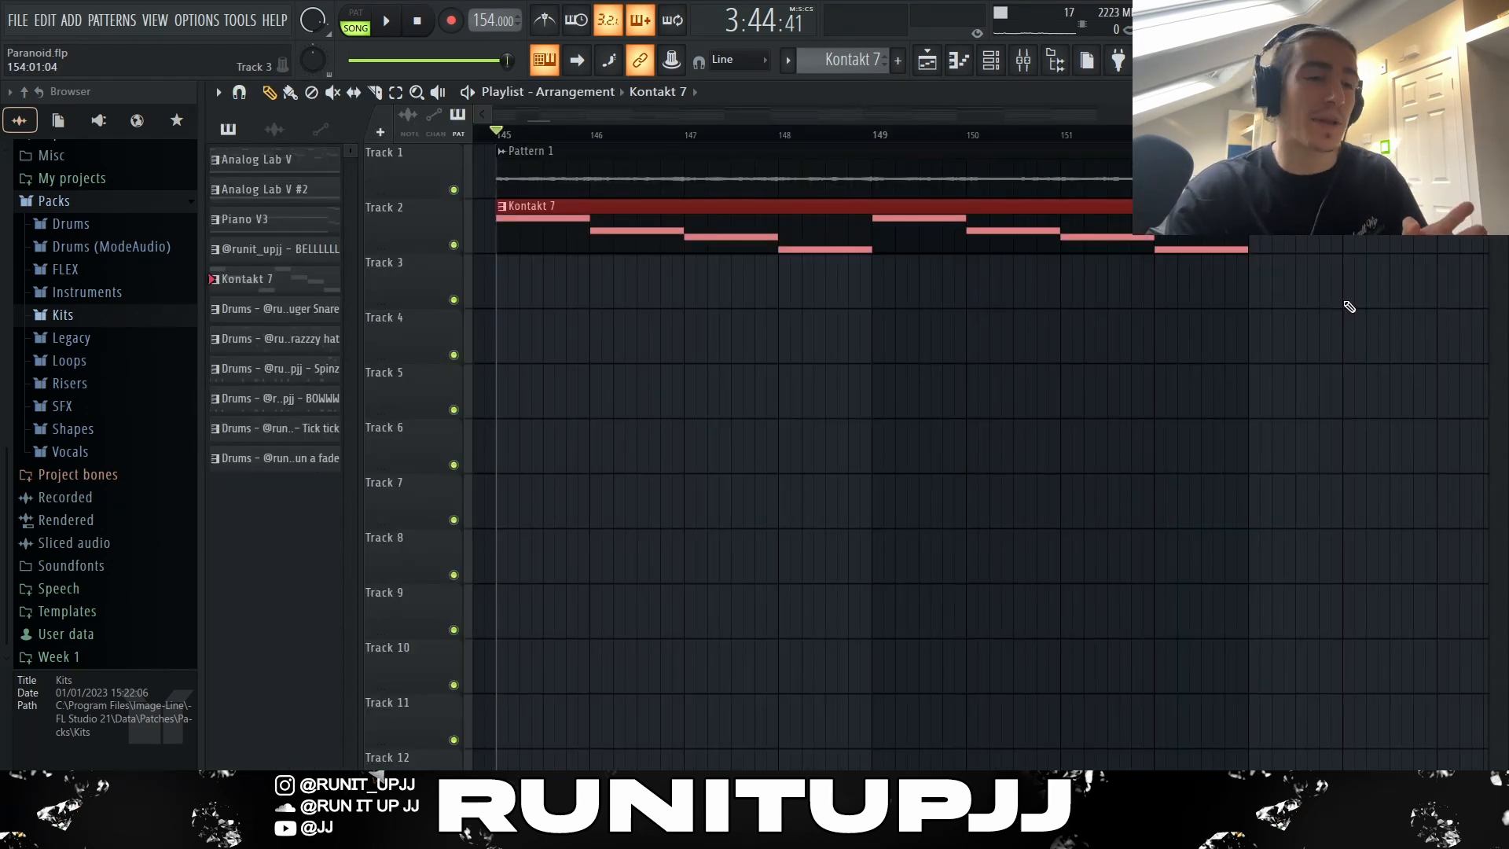
right_click(284, 283)
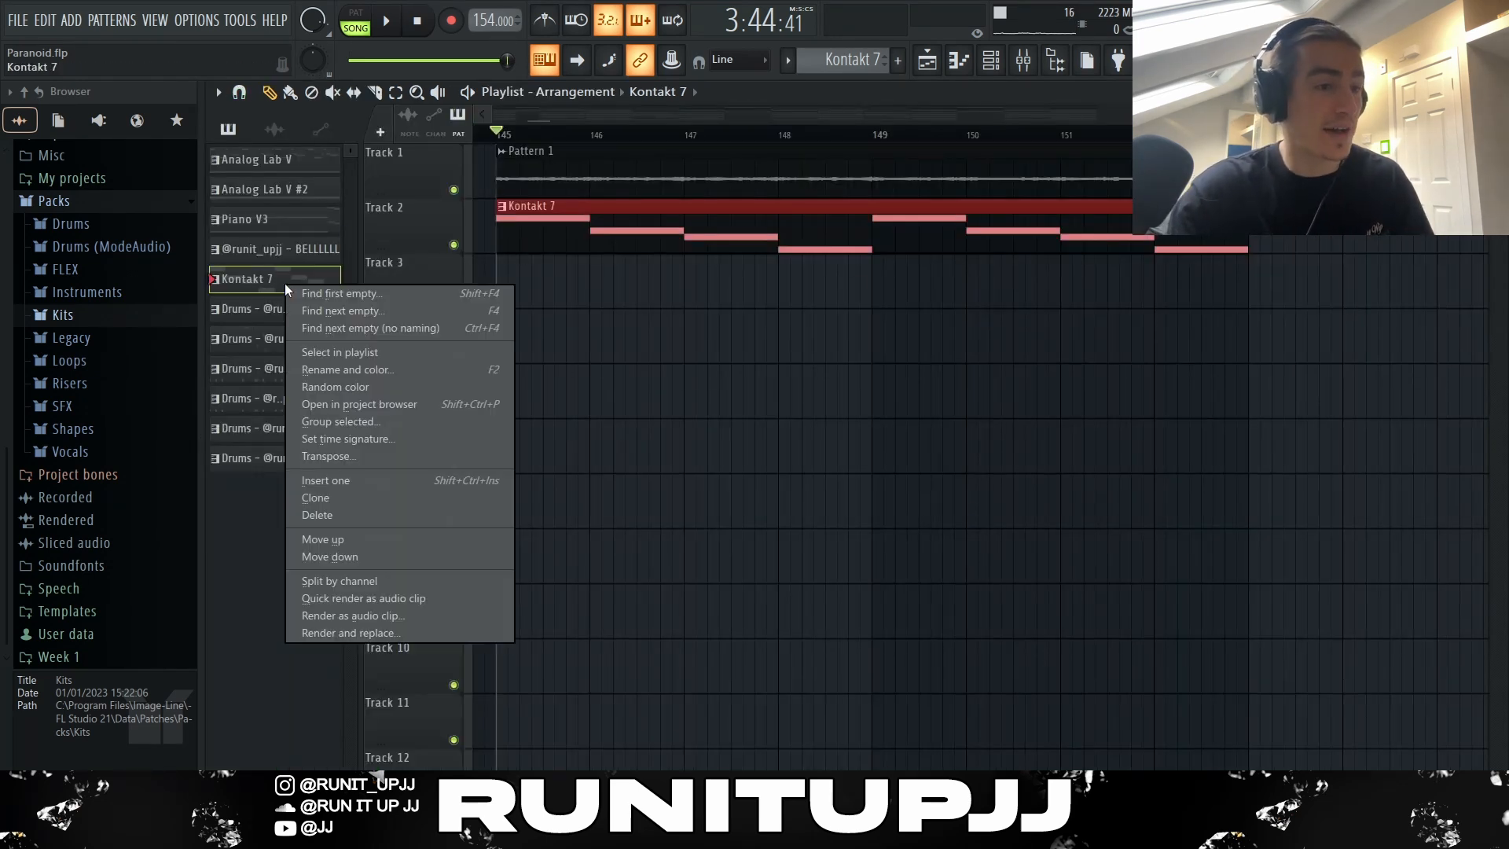
left_click(366, 599)
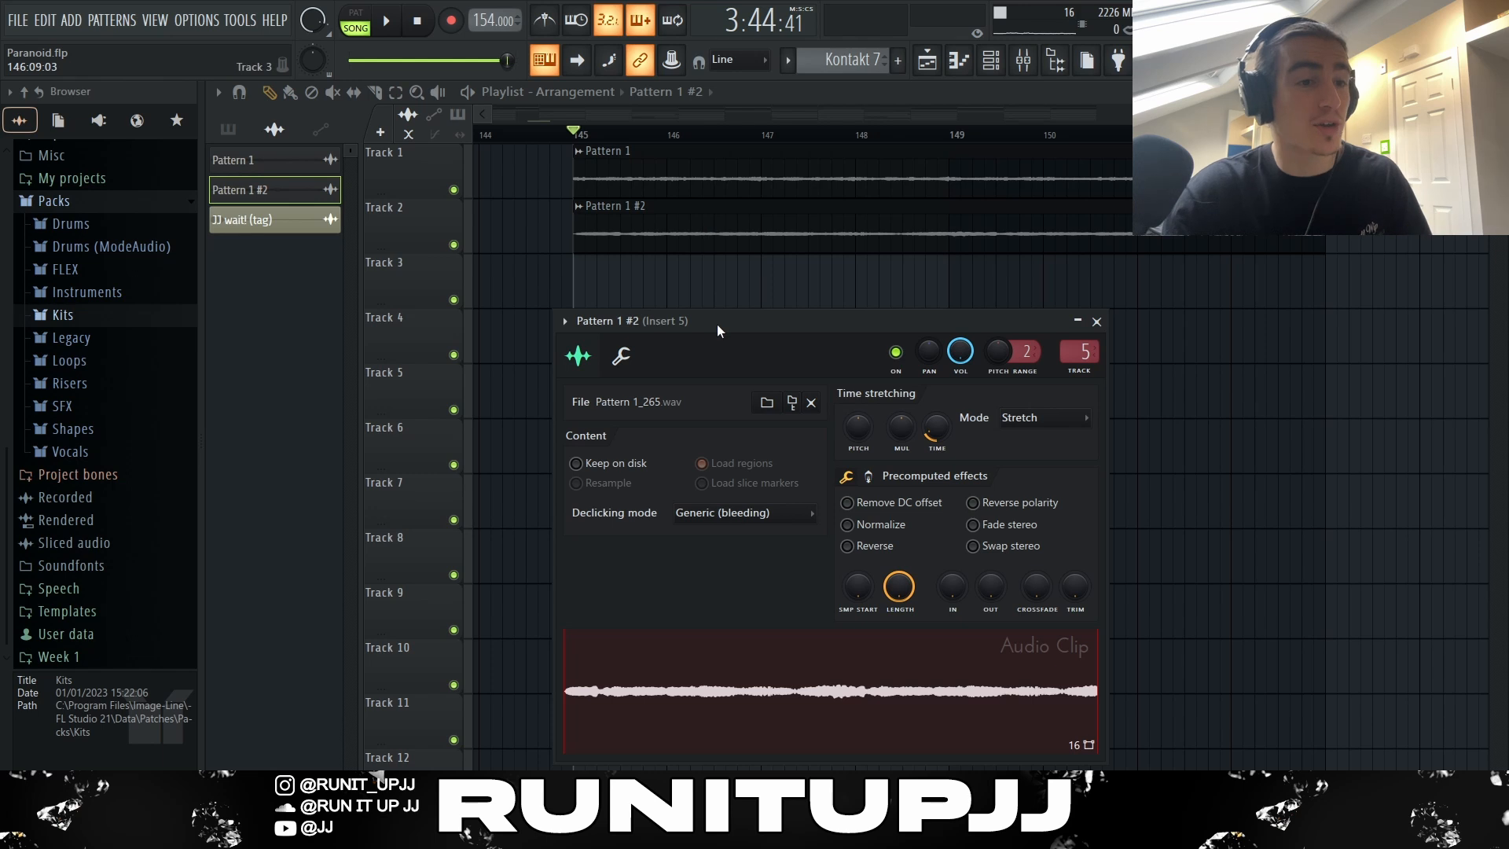
- Check the Pattern 1 #2 clip's declicking and stretching modes, keeping Generic (bleeding) and Stretch, and turn on Reverse
left_click_drag(717, 321, 697, 209)
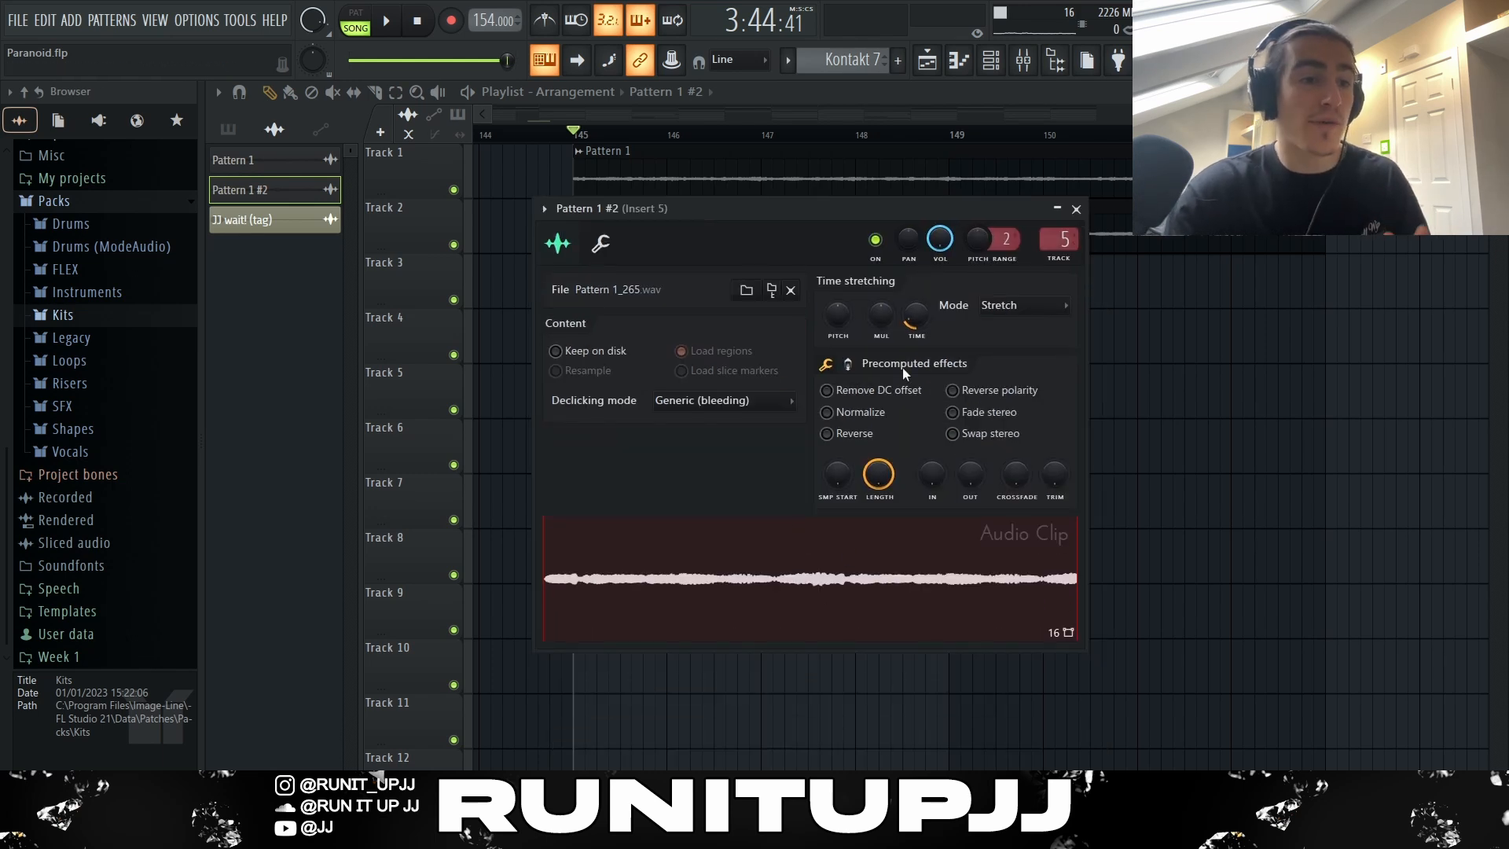
left_click(728, 401)
left_click(728, 400)
left_click(1053, 306)
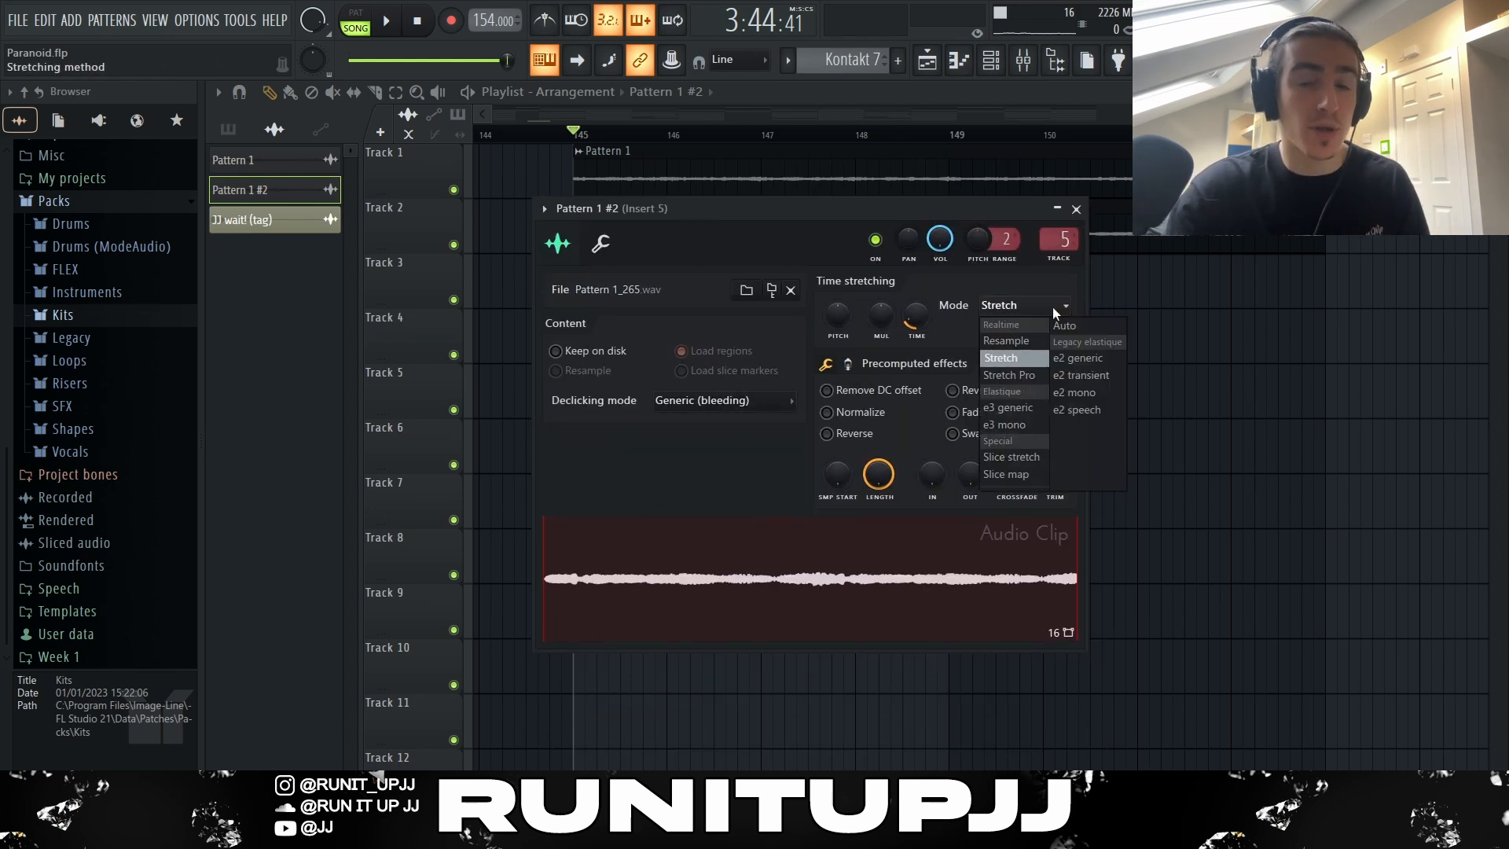
left_click(1058, 311)
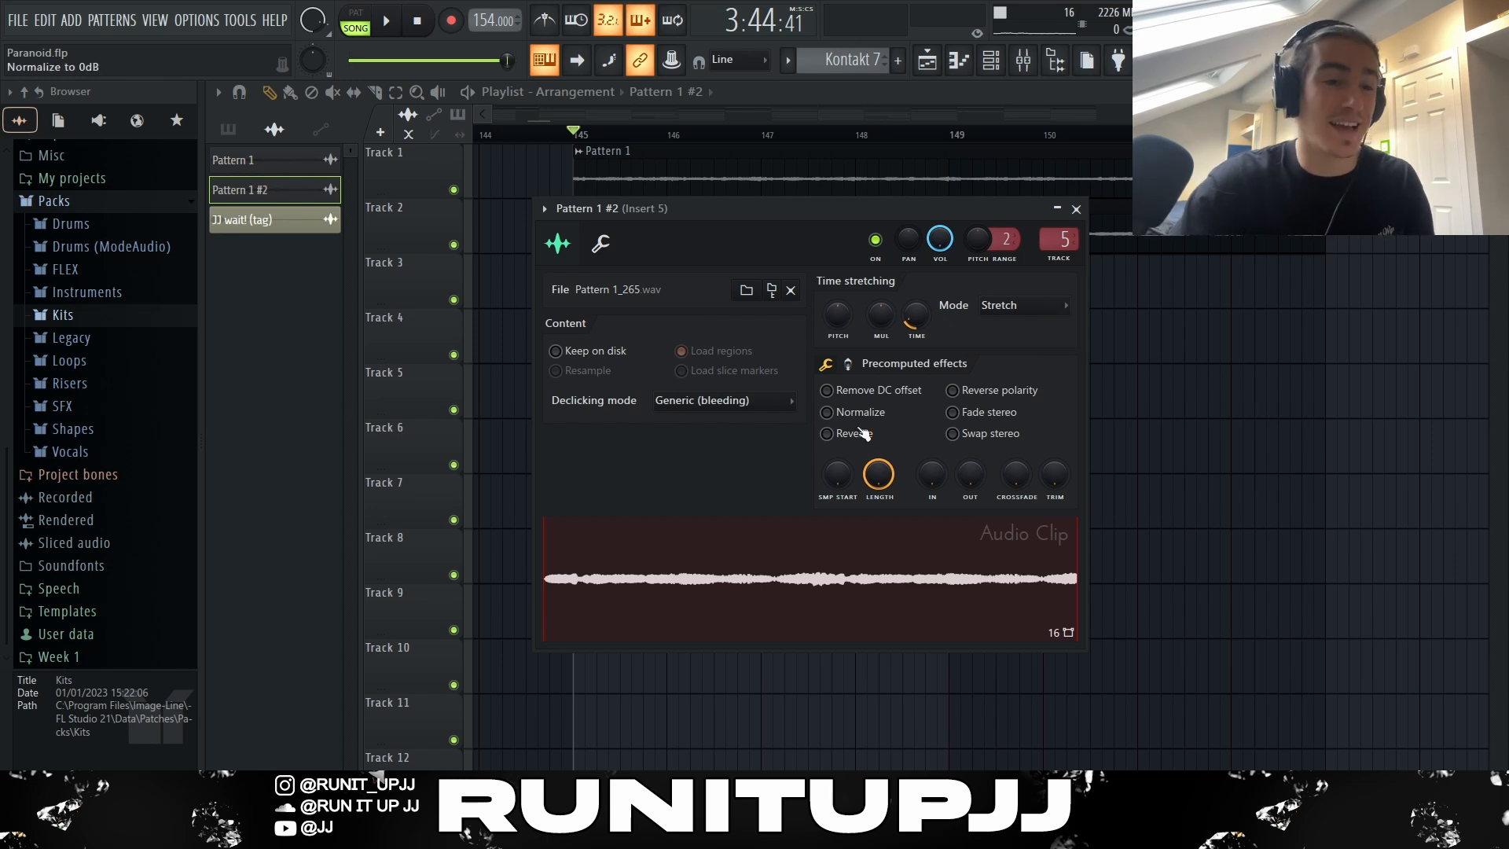
left_click(831, 436)
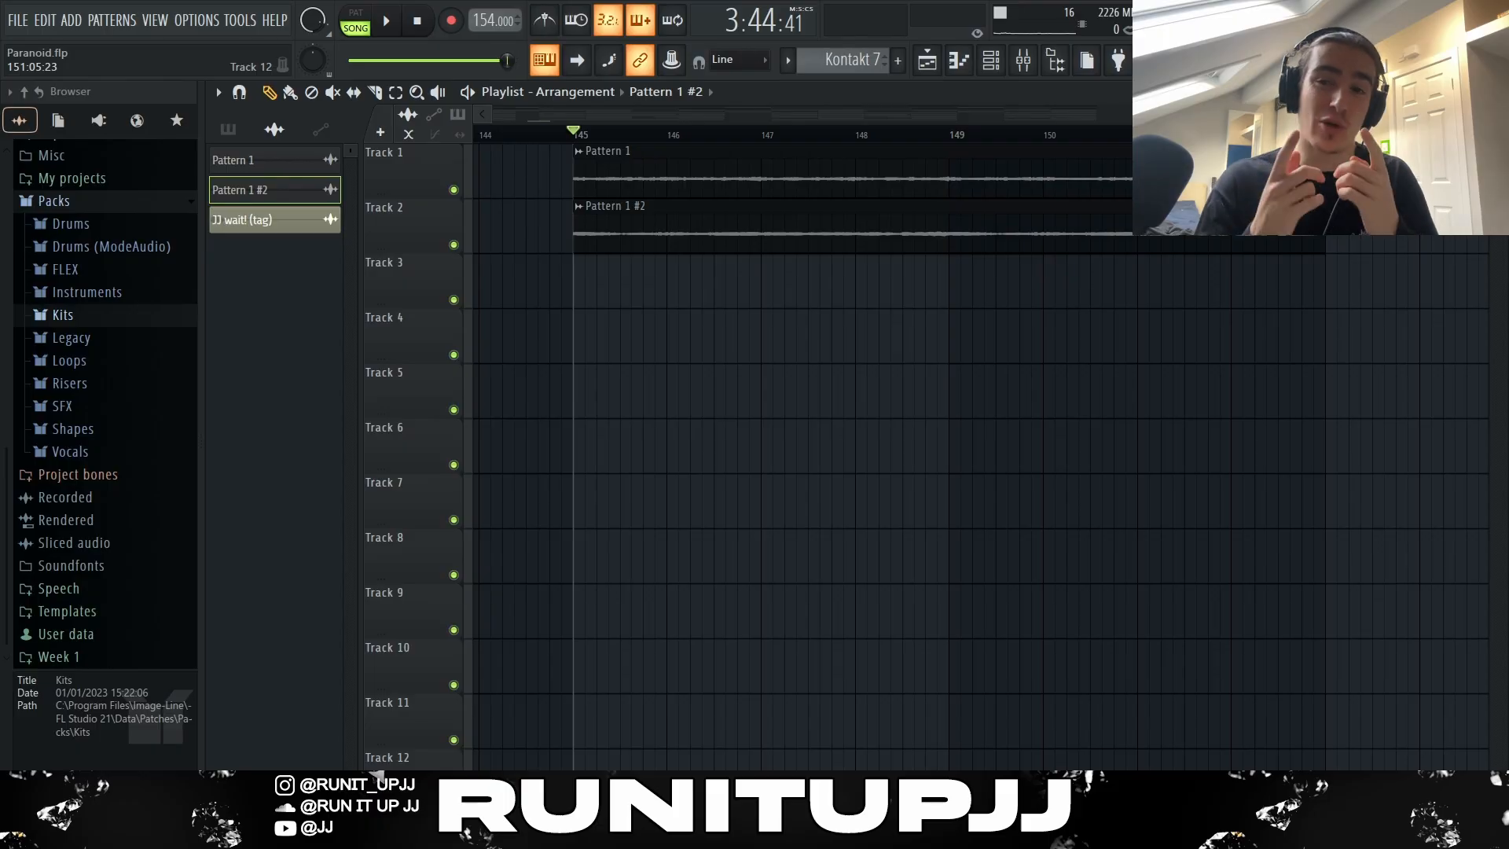
- Play the two rendered clips together and review the ValhallaVintageVerb settings on Insert 5
key("space")
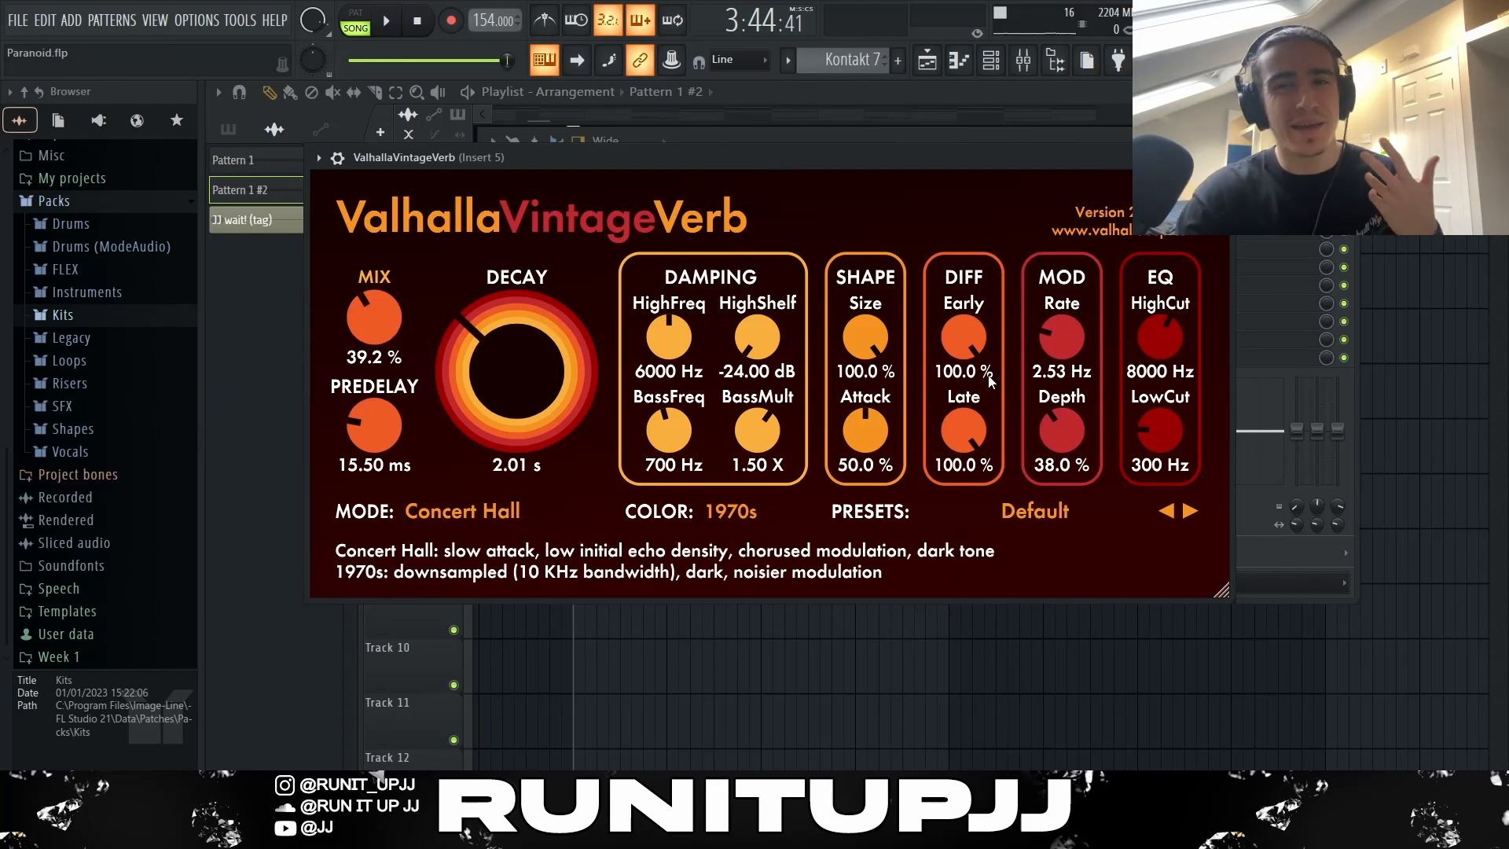
key("Escape")
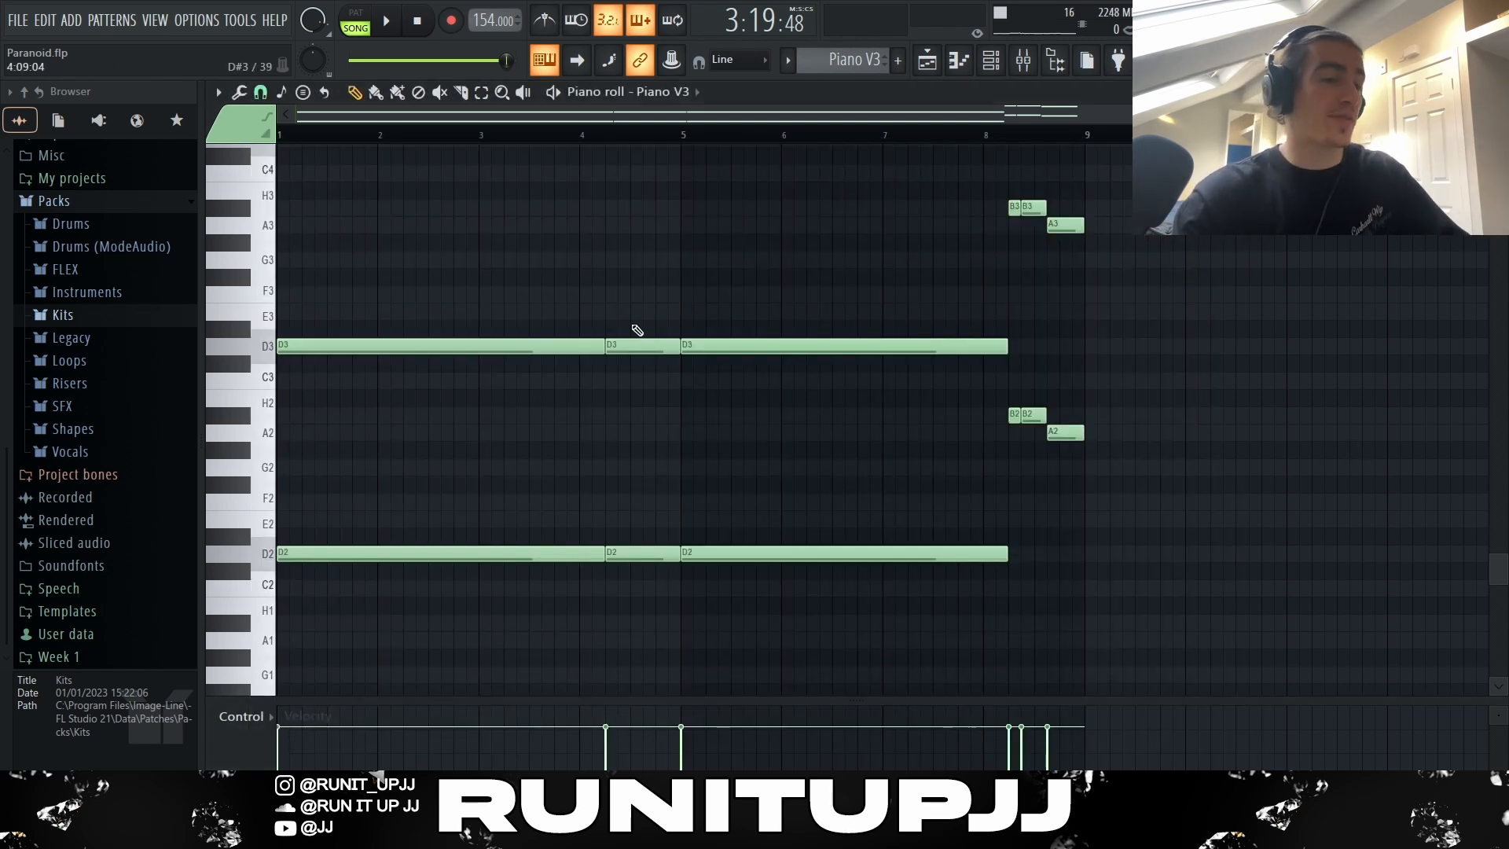
- Go over the Piano V3 pattern's lower D2 octave layer and its D3 duplicate, each with the closing B and A notes
left_click(642, 552, "ctrl")
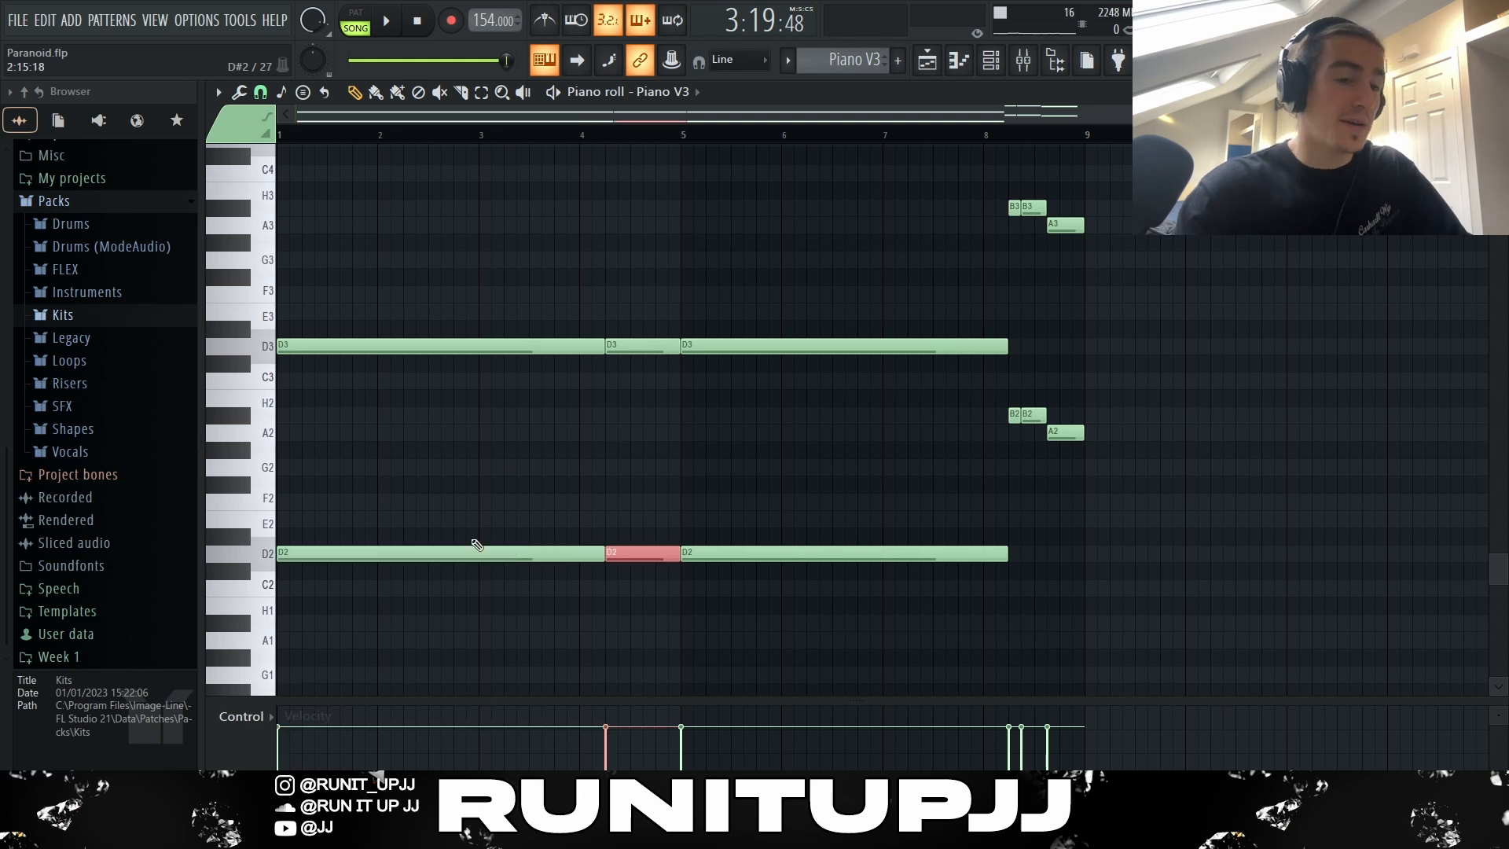
left_click_drag(903, 410, 1128, 562)
left_click_drag(1119, 490, 986, 392)
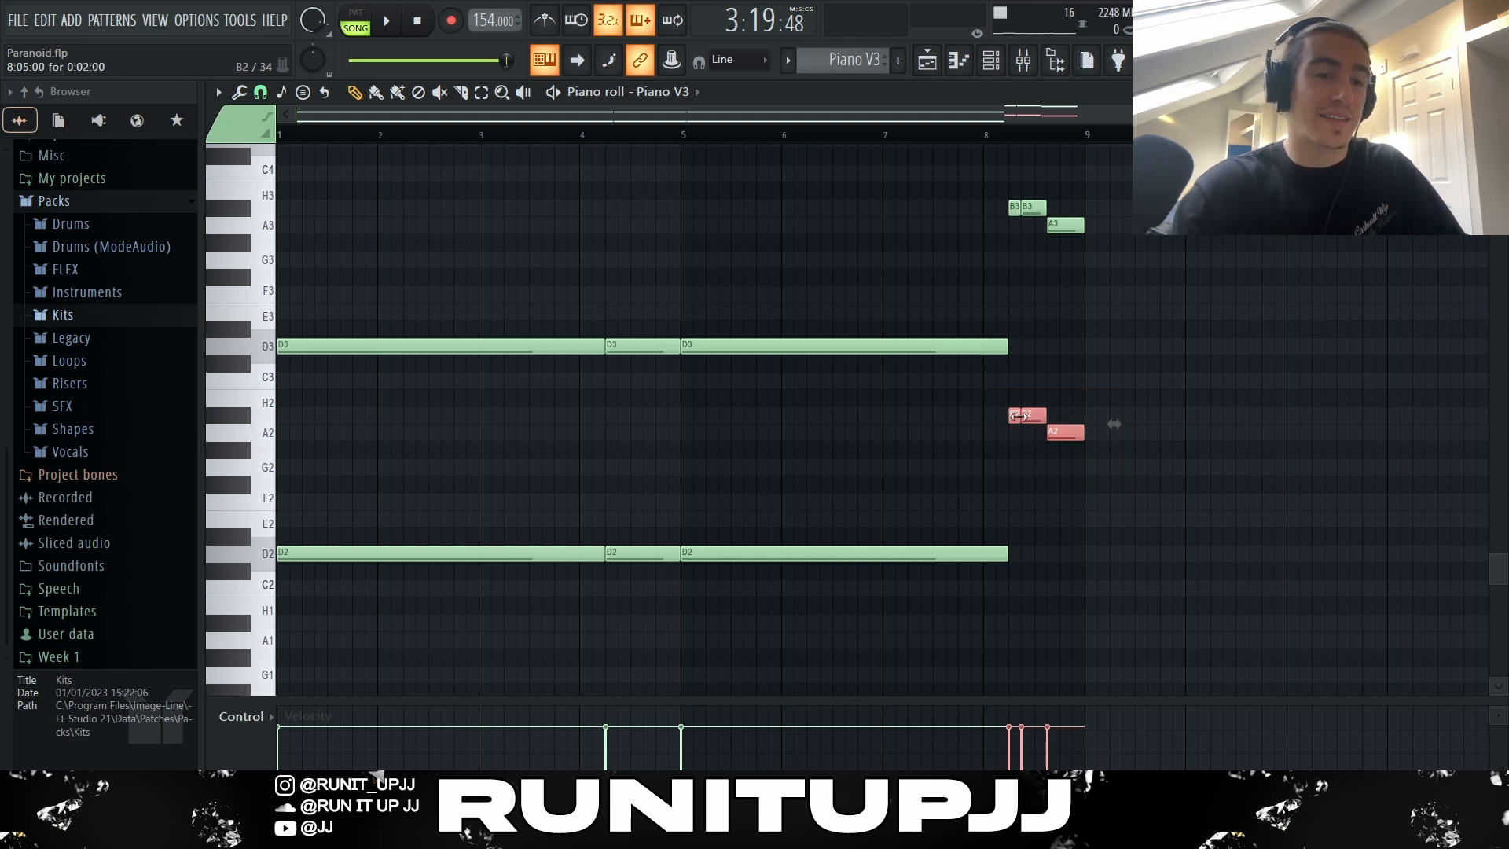
left_click_drag(1347, 663, 278, 417)
left_click_drag(1254, 406, 741, 228)
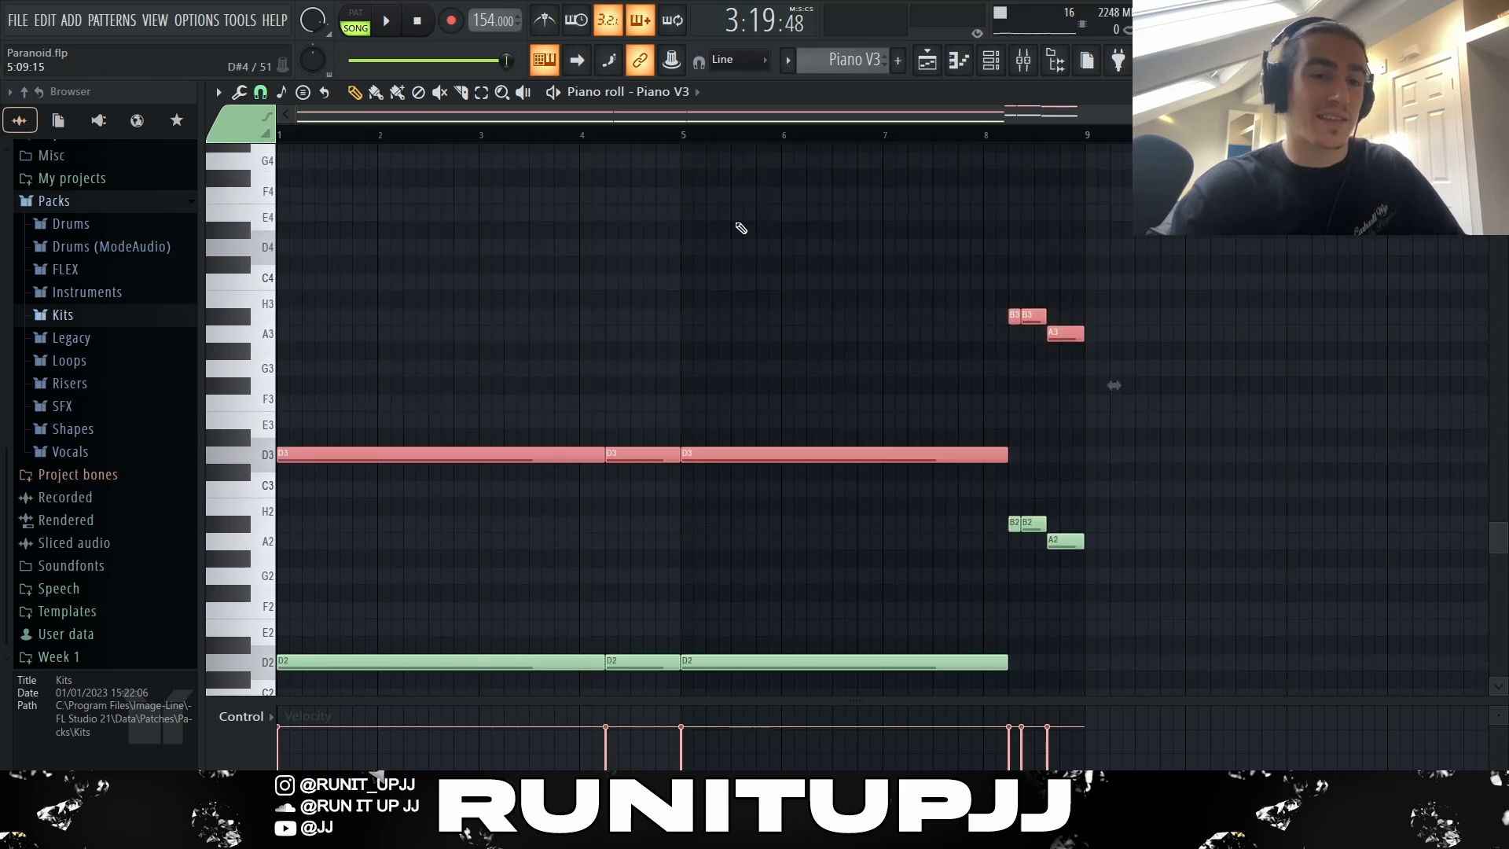
key("ctrl+d")
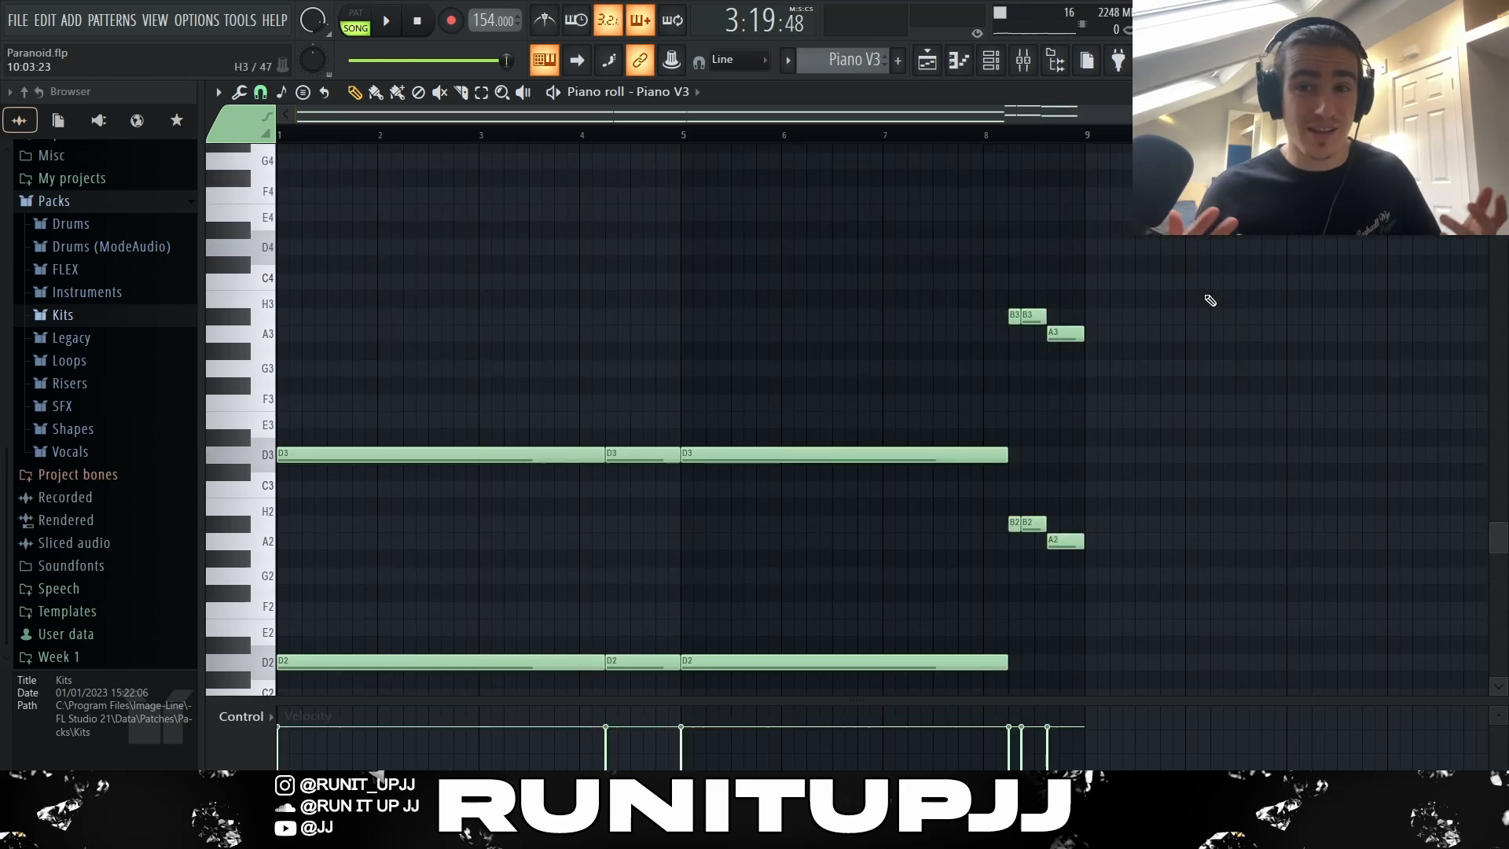
scroll(1210, 300, "down", 4)
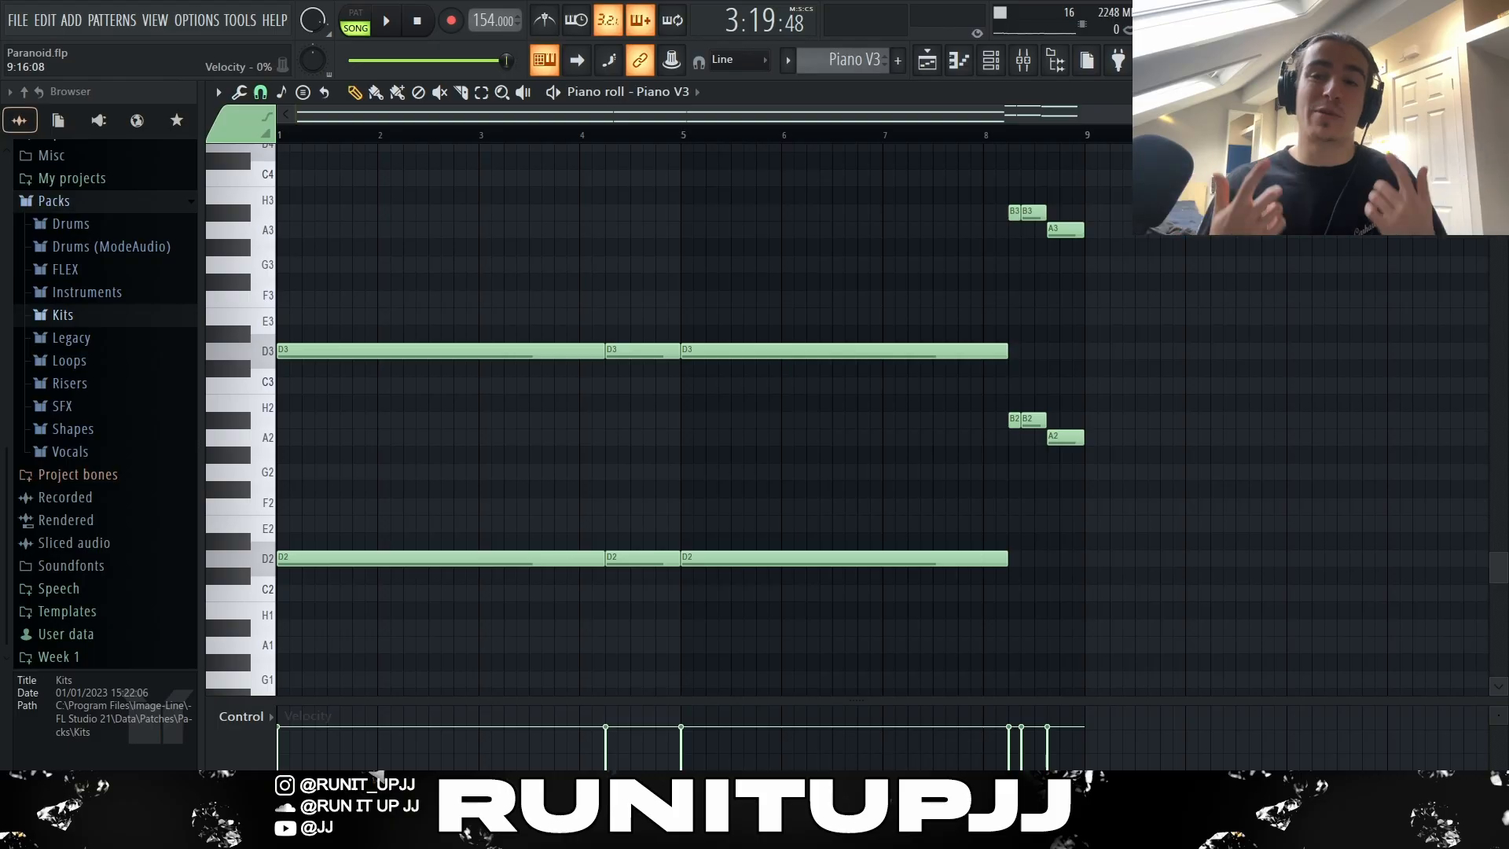
- Close the BELLLLLL sampler settings and go over the bell's D5 notes and the Analog Lab V #2 pattern
key("space")
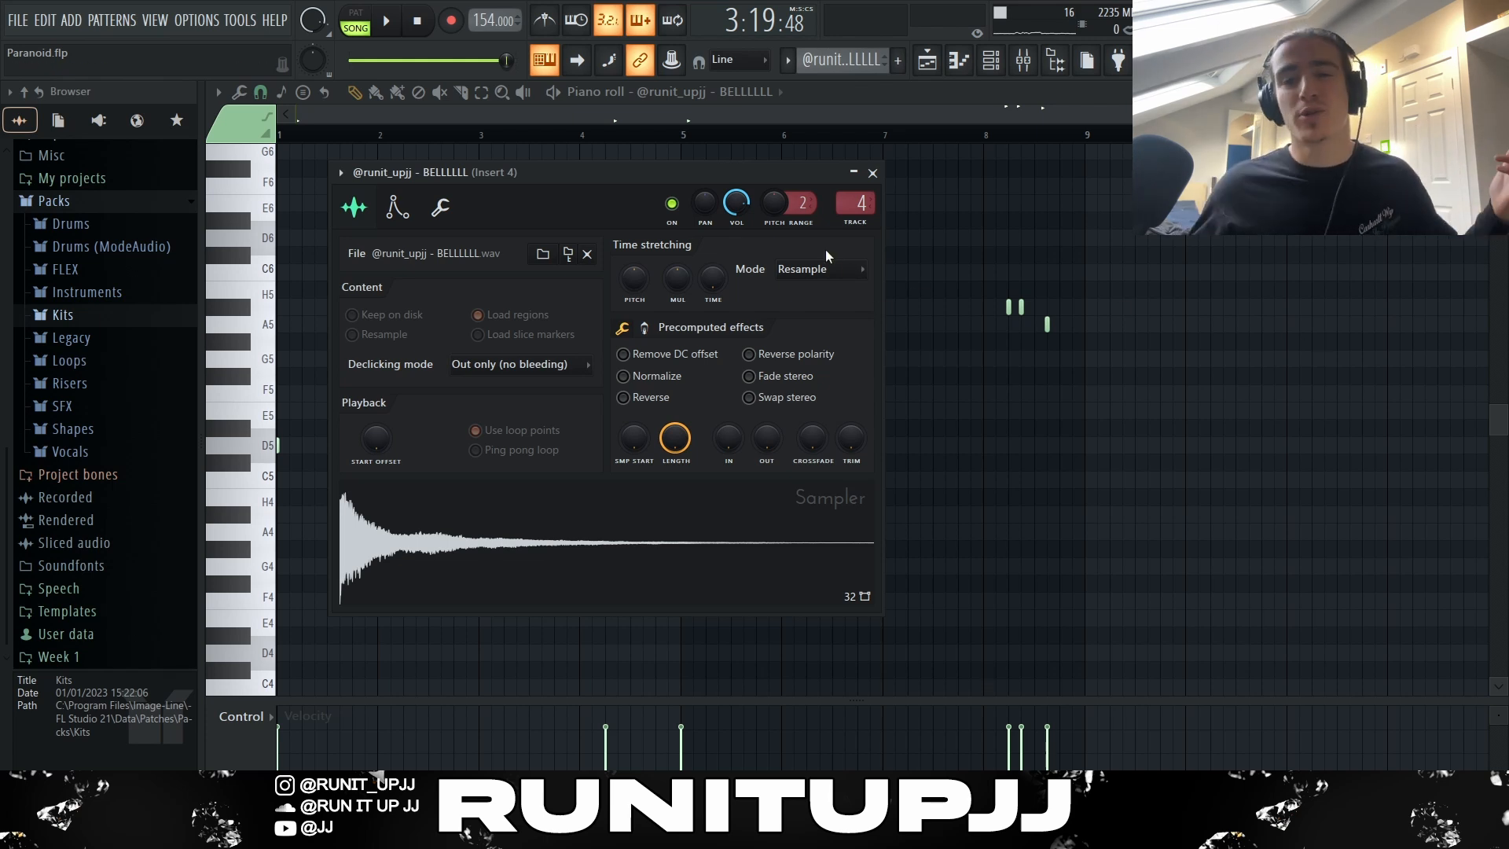
key("Escape")
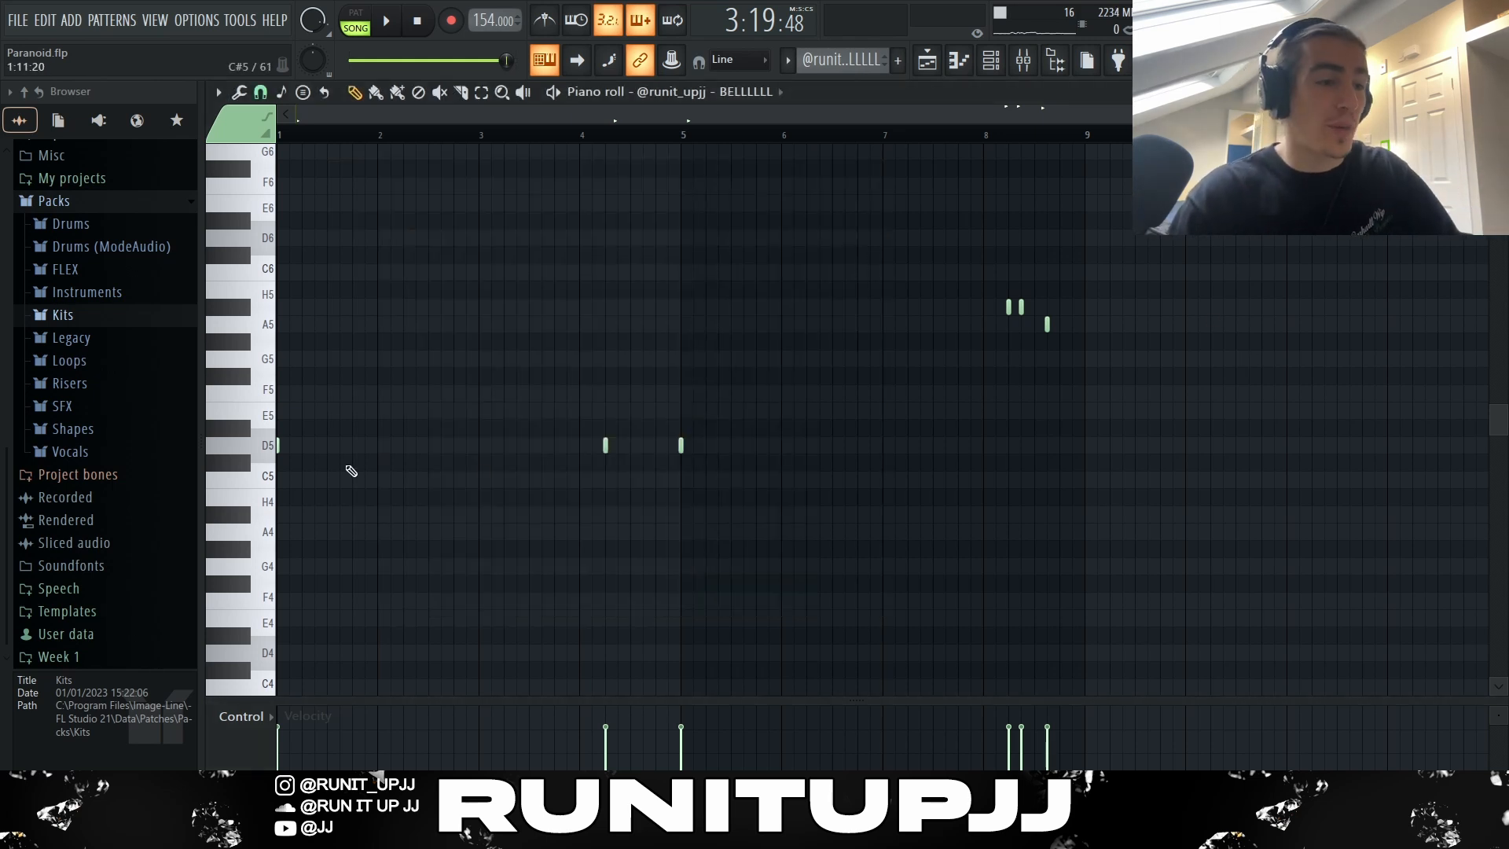
left_click(605, 444)
left_click(681, 445)
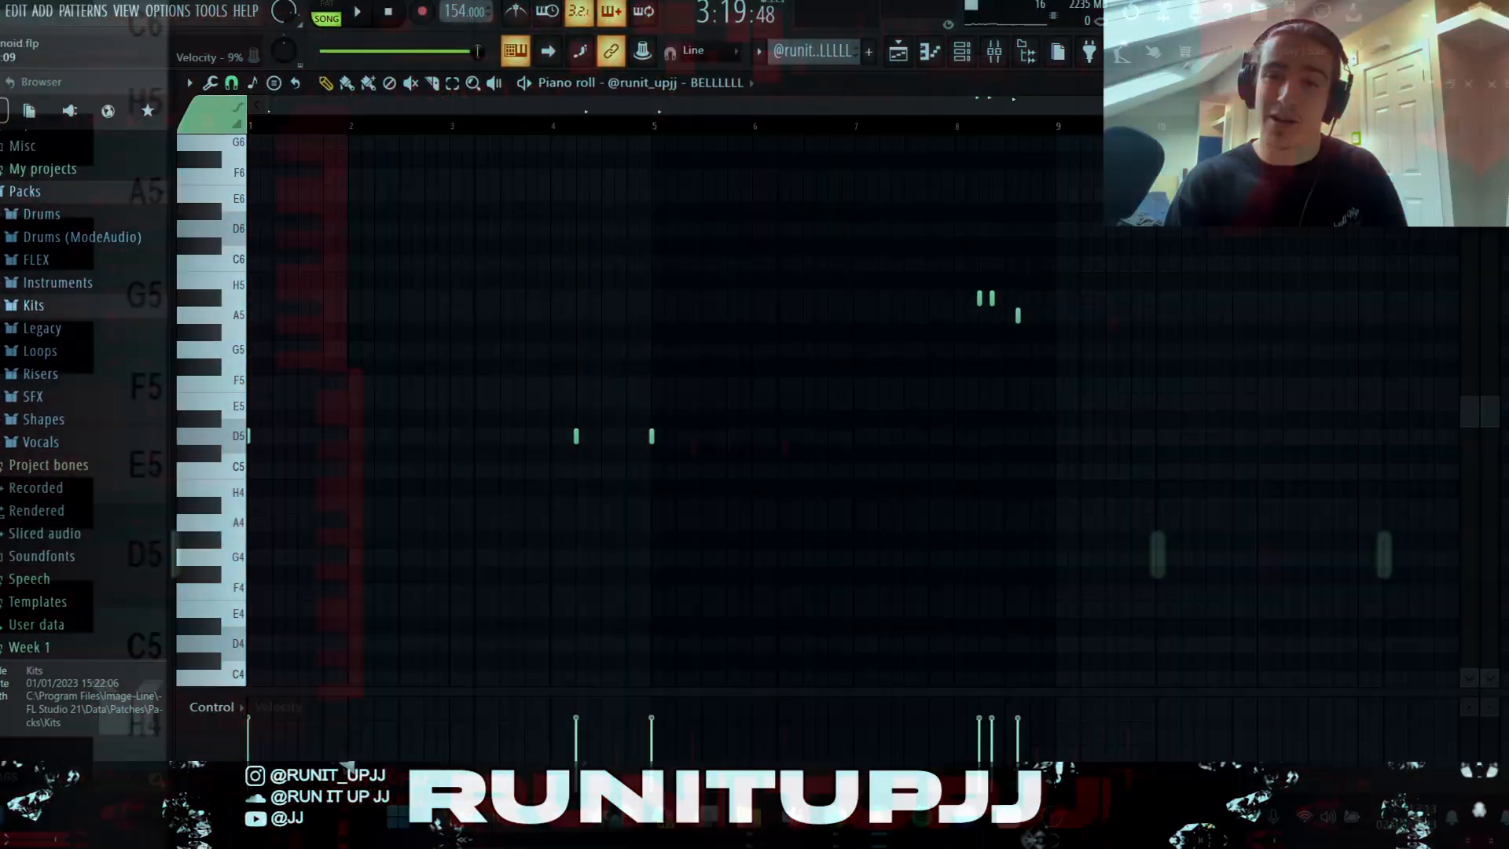
key("space")
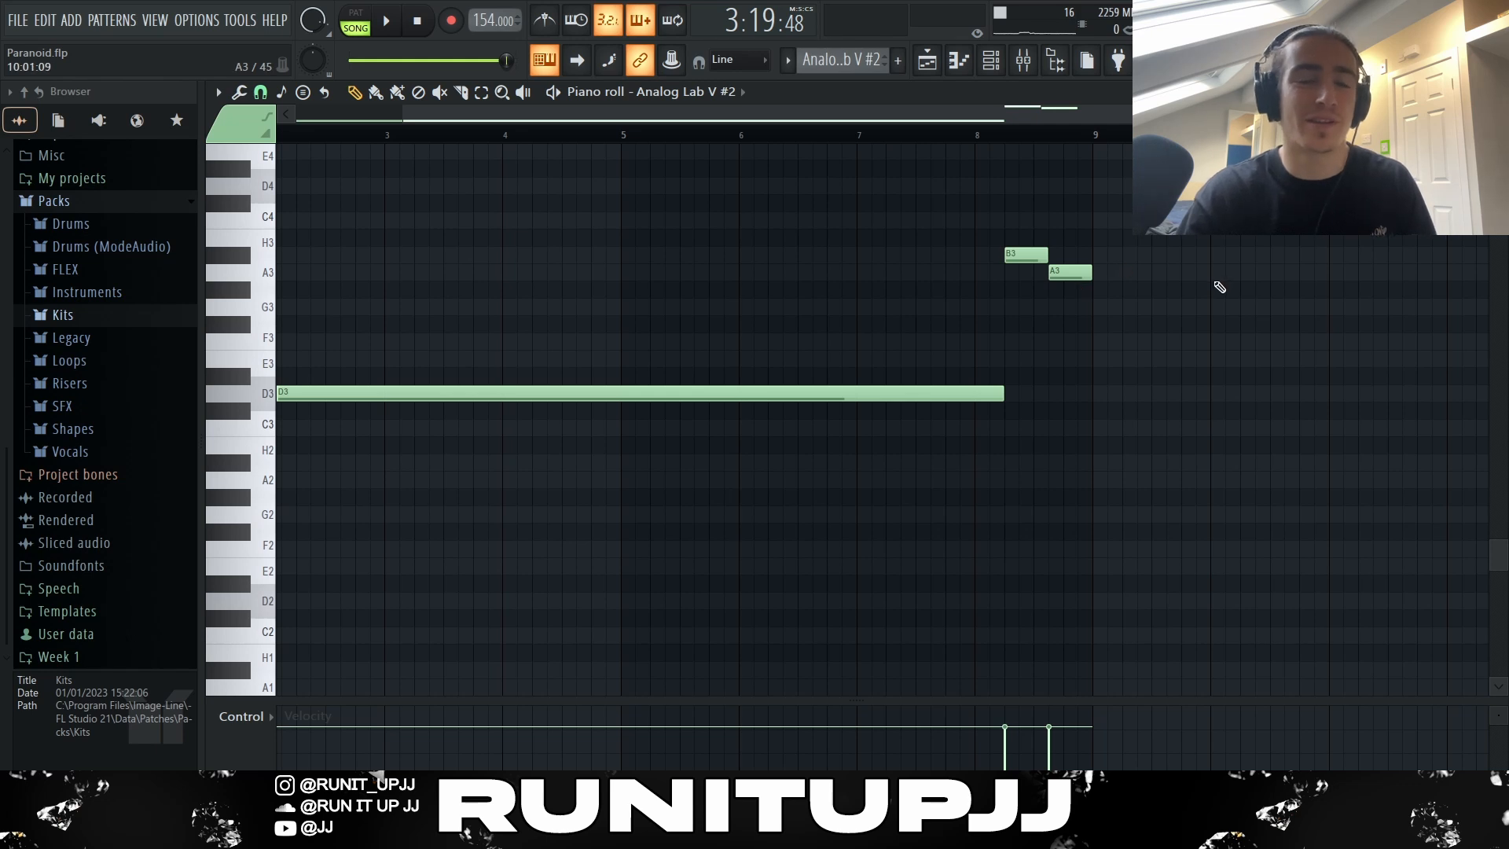
key("F5")
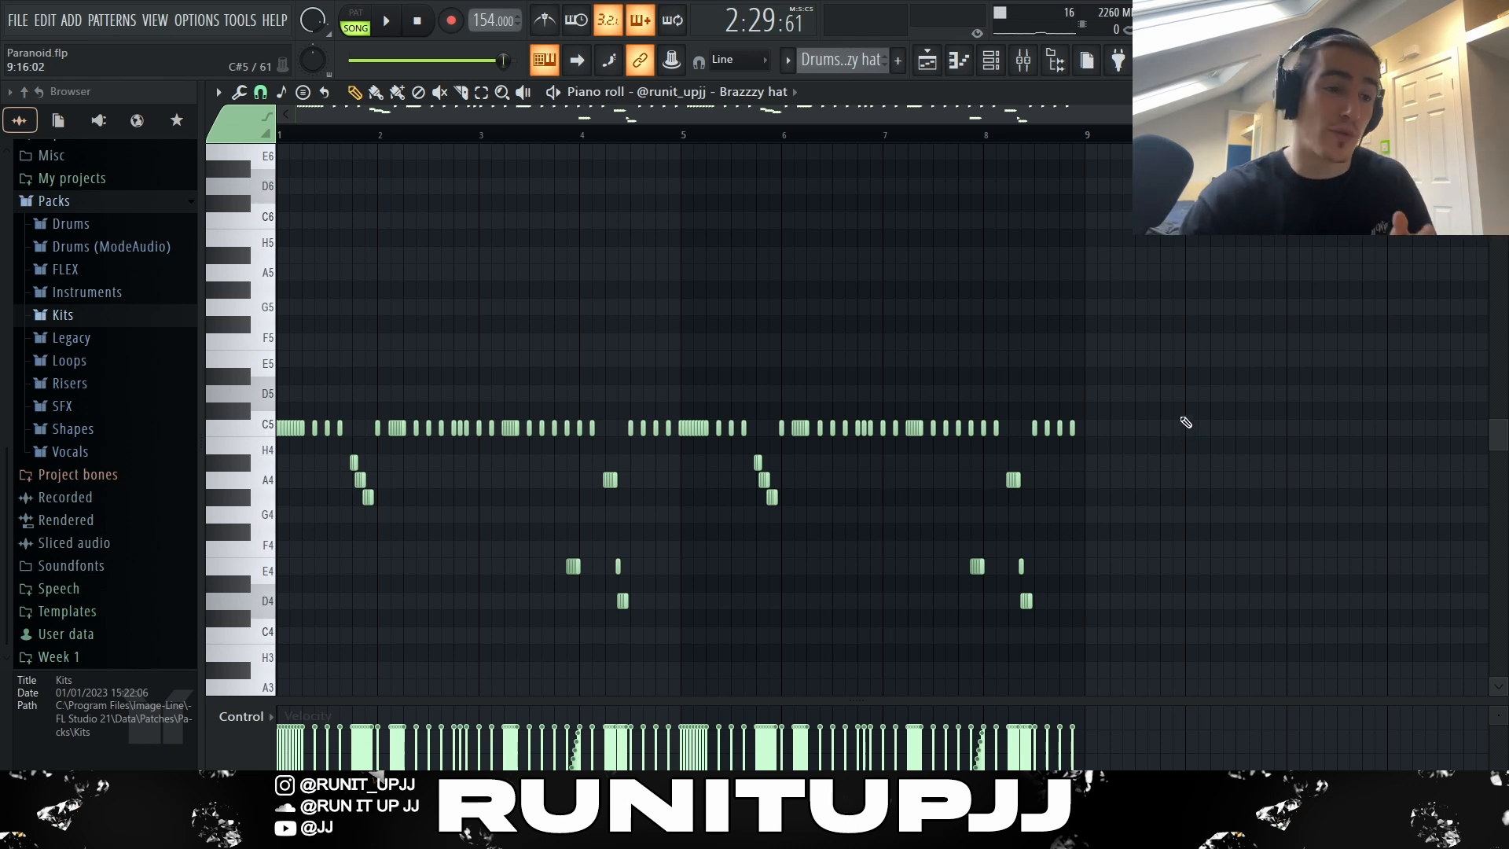
- Select the first four bars of the Brazzzy hat pattern and single out its opening C5 roll
left_click_drag(681, 638, 279, 248)
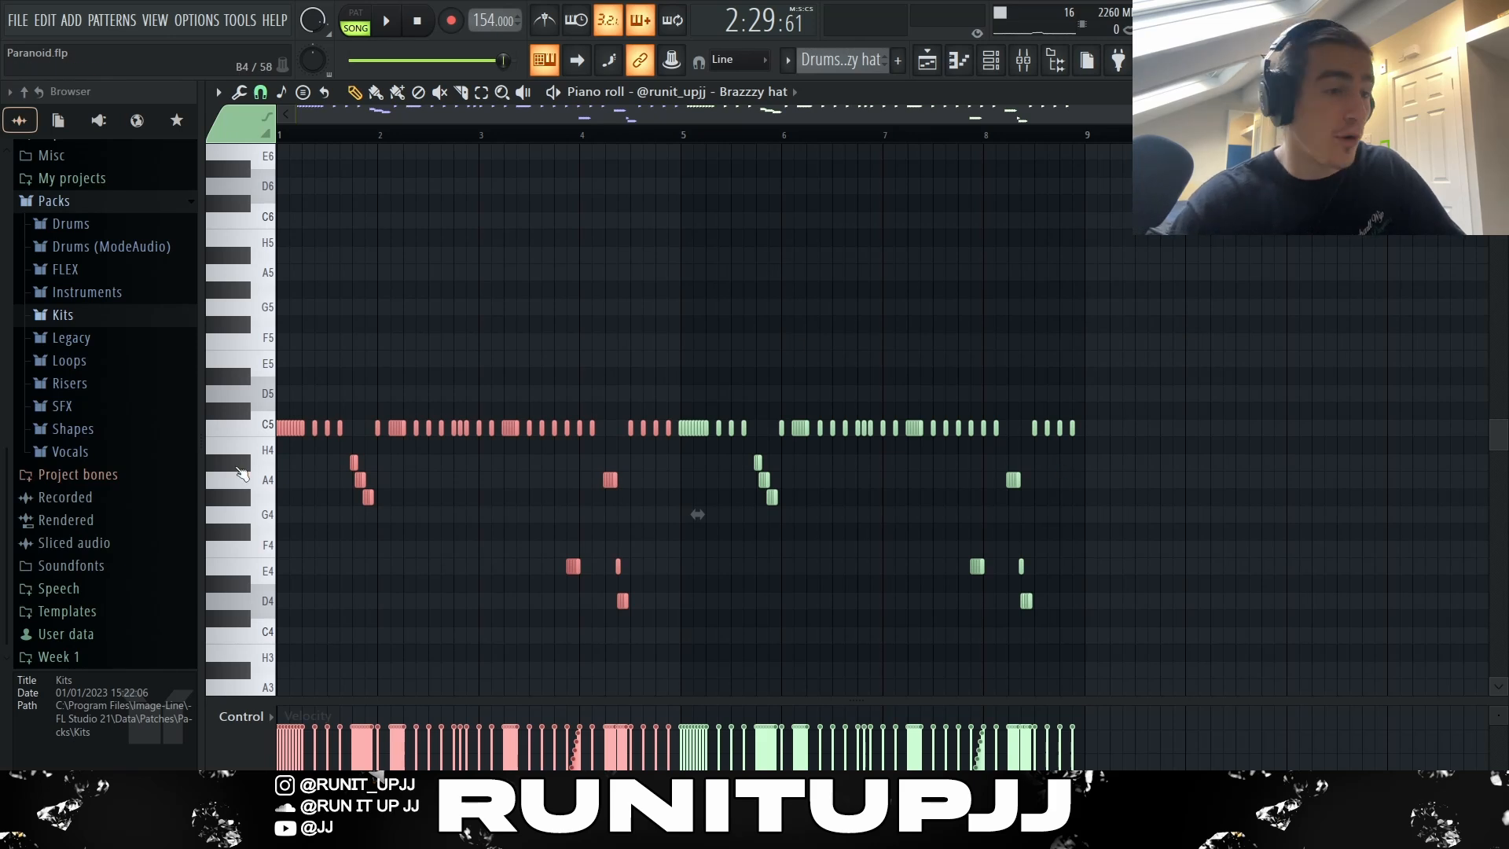
scroll(243, 475, "up", 6)
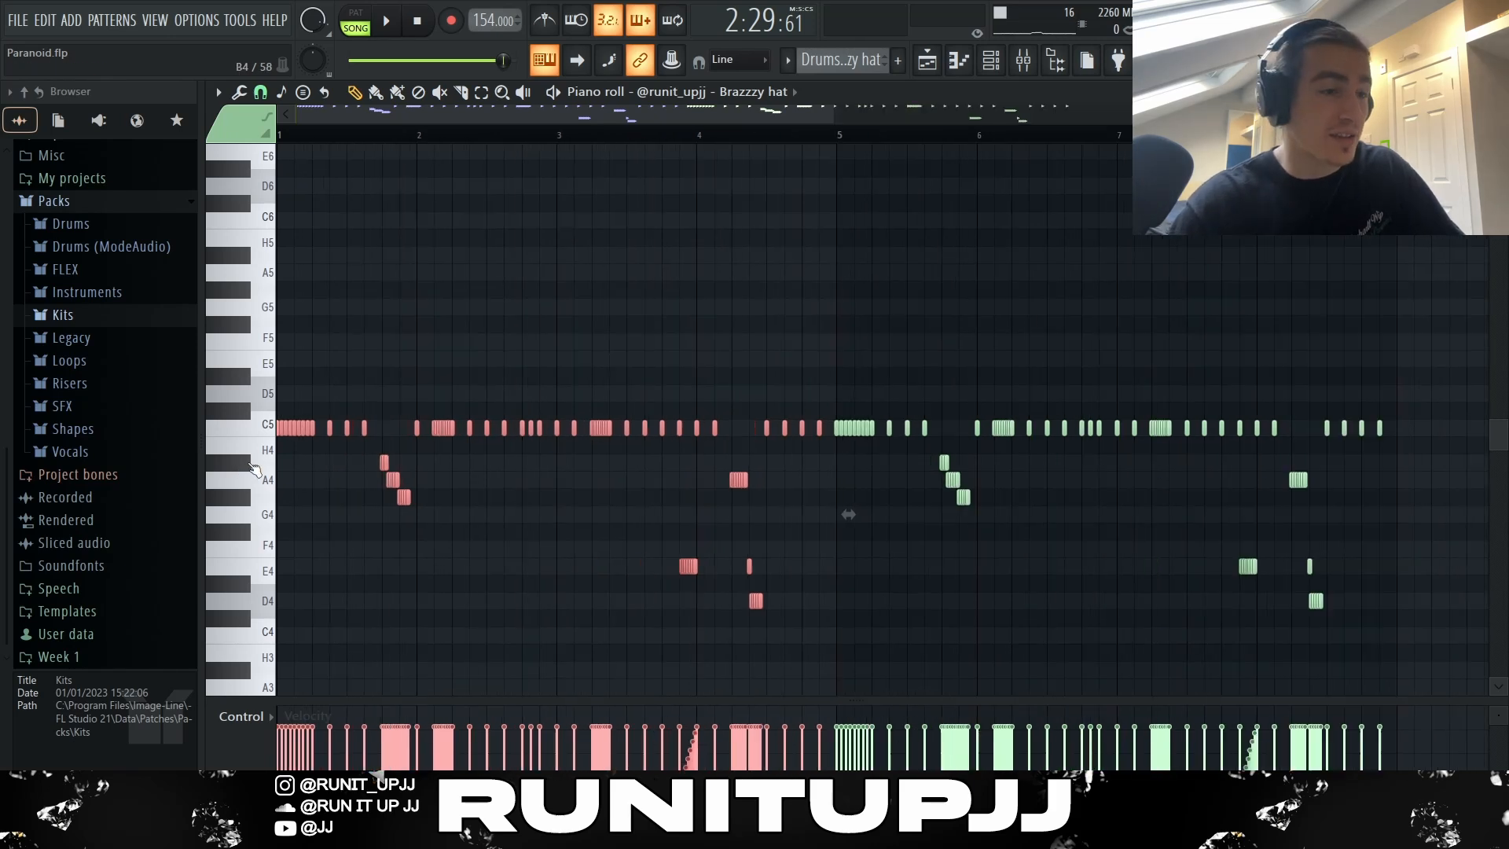
left_click(350, 478, "ctrl")
left_click_drag(378, 471, 178, 374)
- Set the piano roll snap to 1/4 step and switch to the Paint tool
left_click(259, 93)
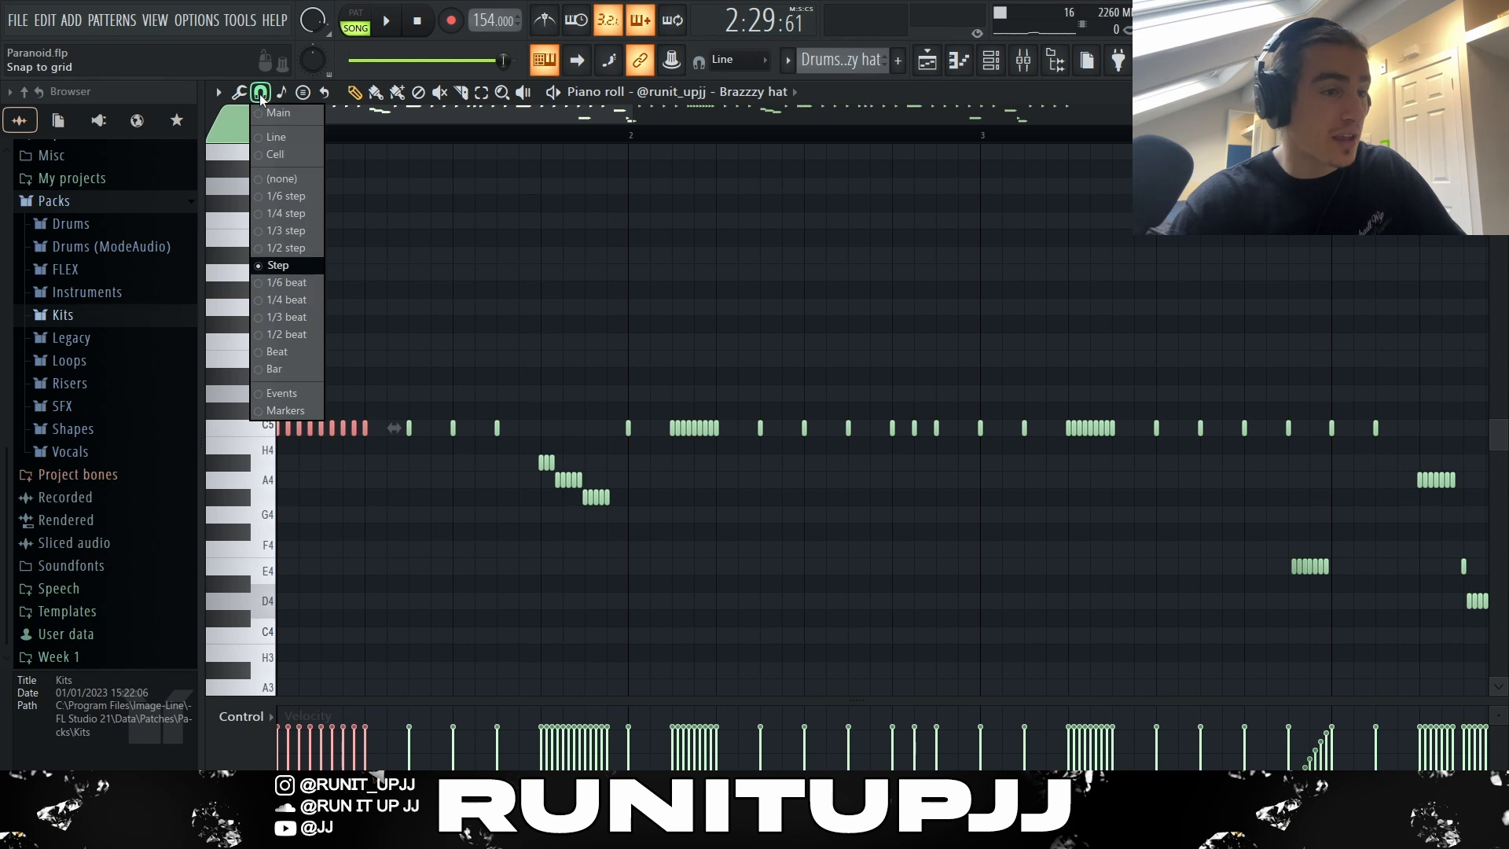
left_click(283, 214)
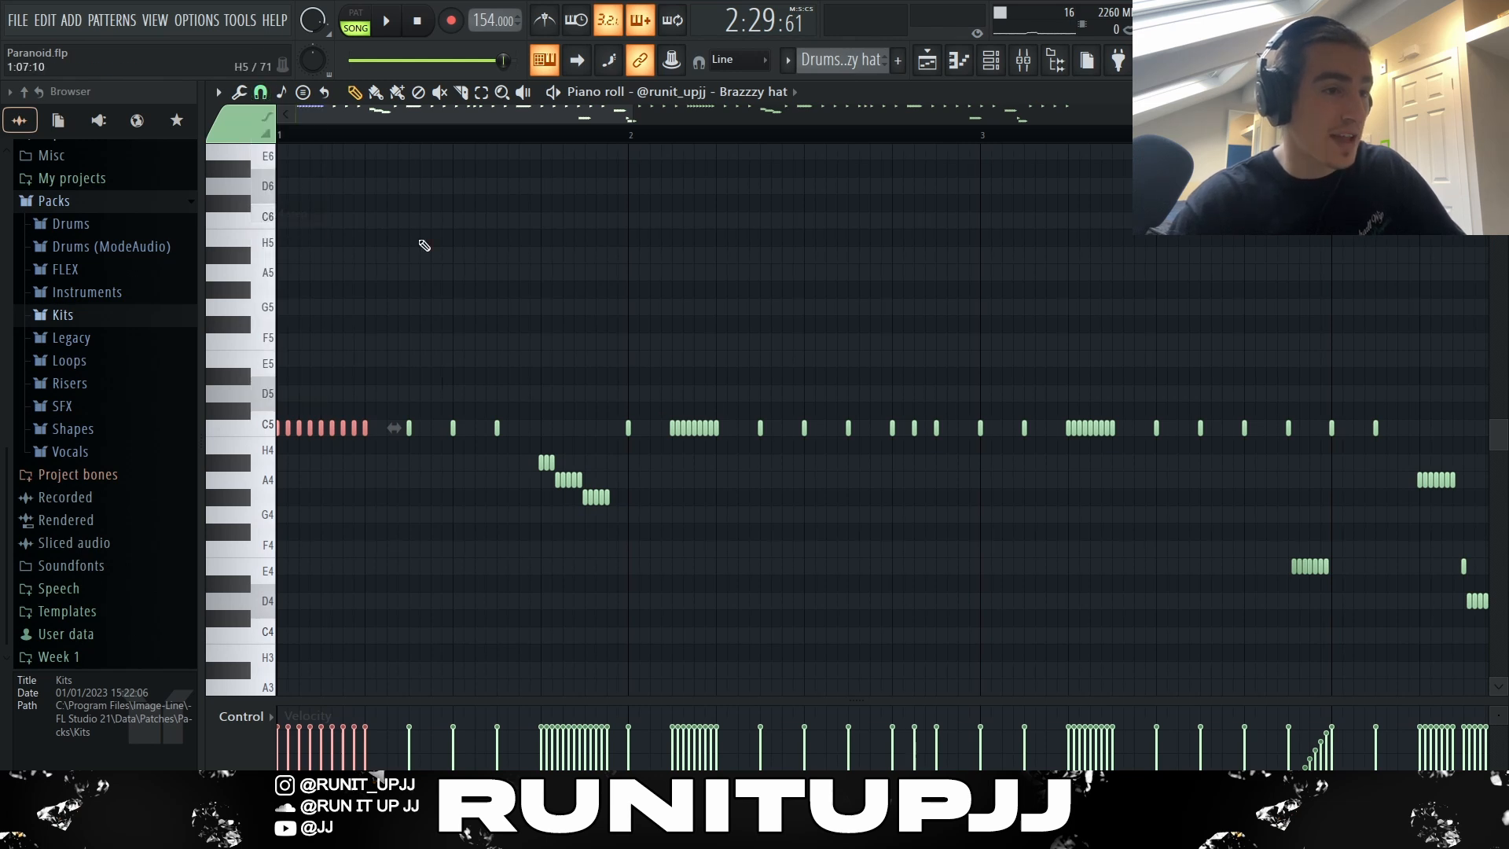
left_click(384, 97)
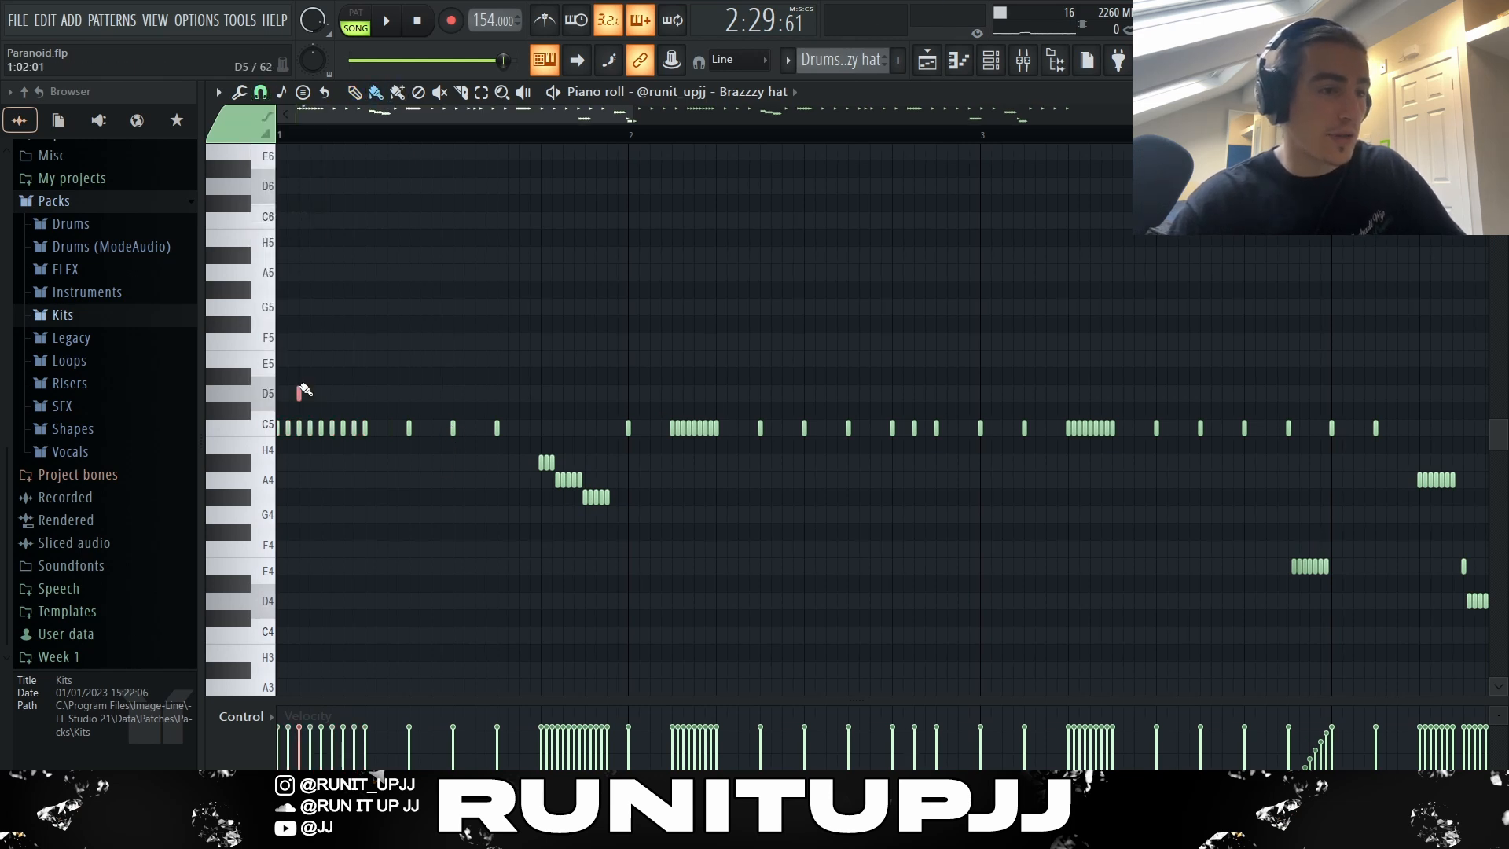
- Try painting rows of evenly spaced hat notes above the opening C5 roll in bar 1, undoing each row
left_click_drag(300, 394, 455, 393)
key("ctrl+z")
scroll(285, 414, "up", 5)
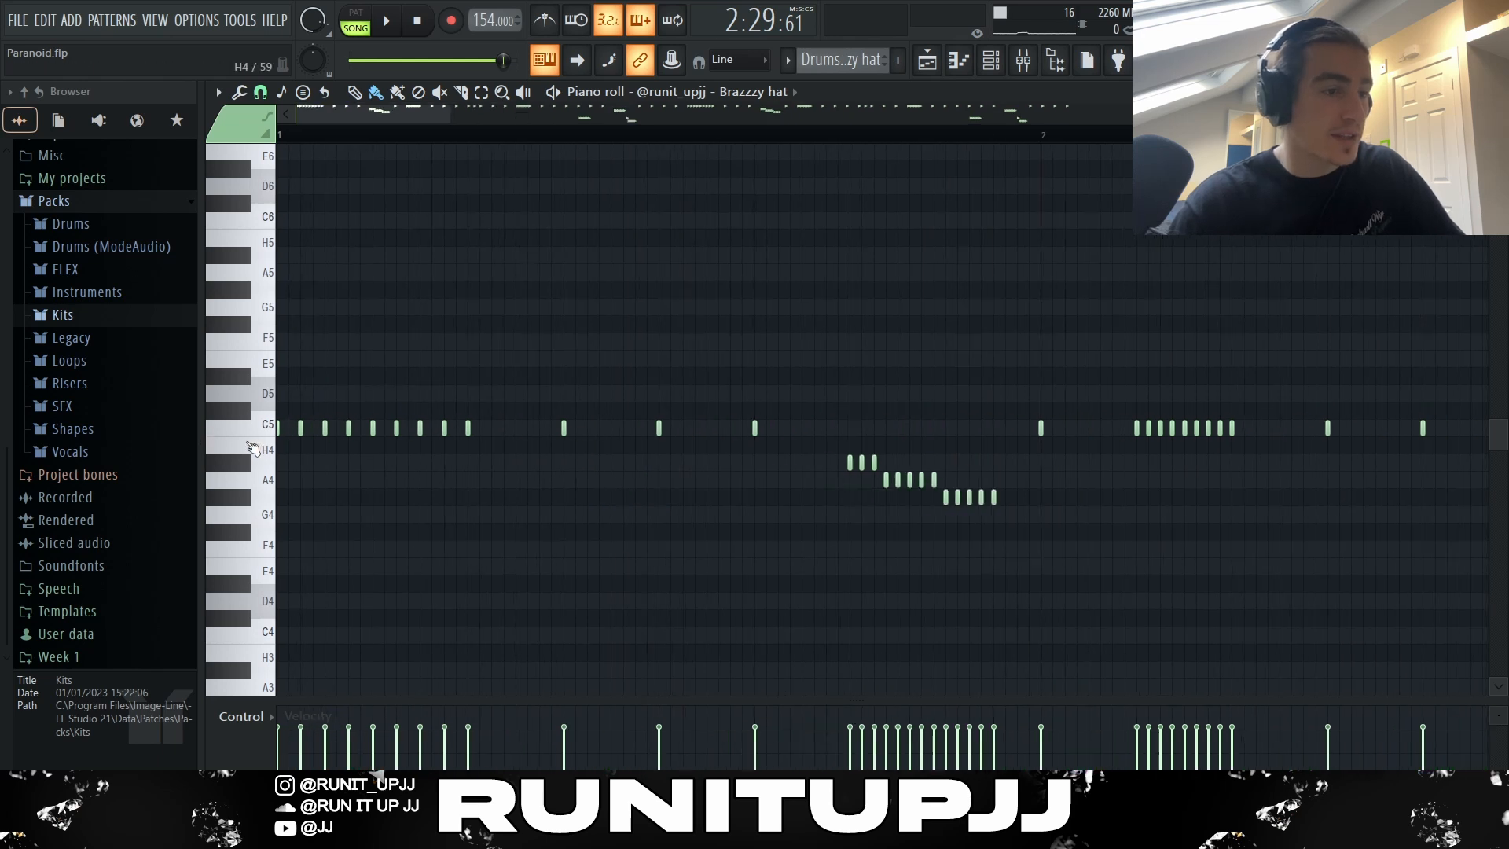
left_click_drag(284, 408, 616, 404)
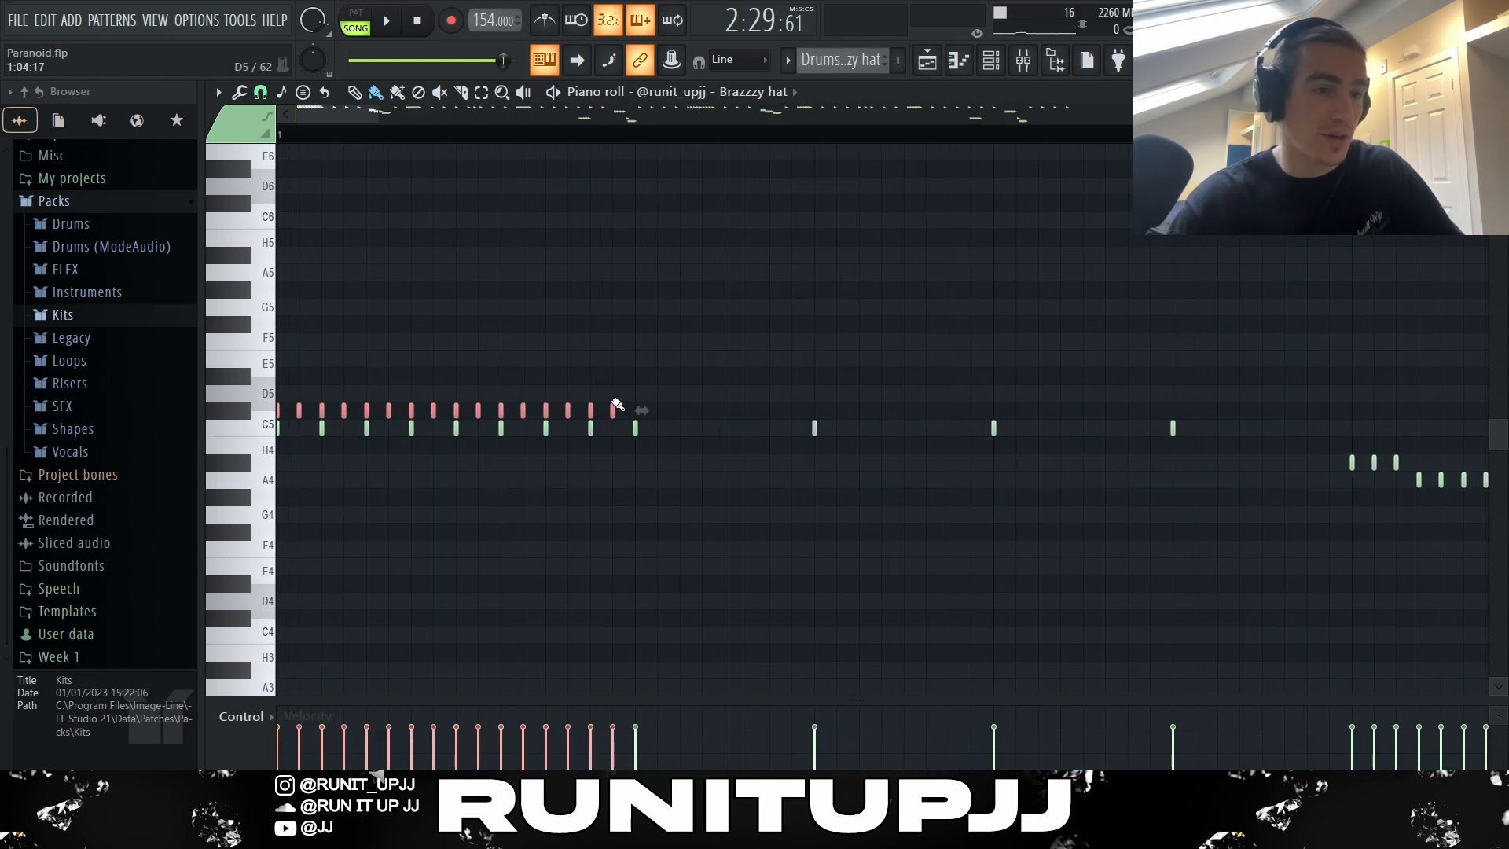
key("ctrl+z")
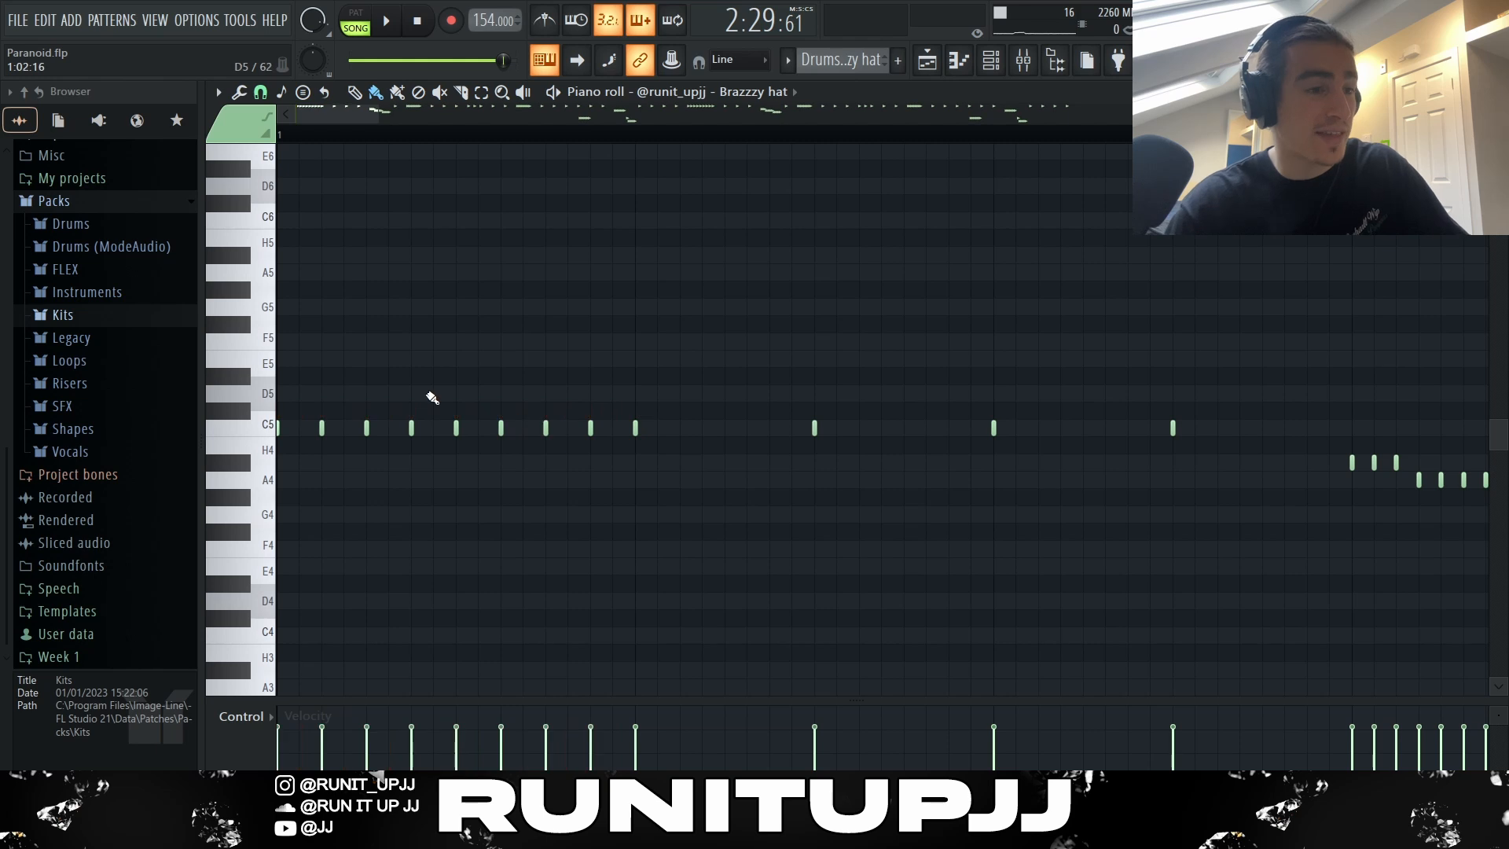
- Try painting a freehand run of hat notes between D5 and D6 before bar 2, and undo it
left_click_drag(644, 470, 4, 346)
scroll(710, 320, "down", 5)
scroll(434, 442, "up", 2)
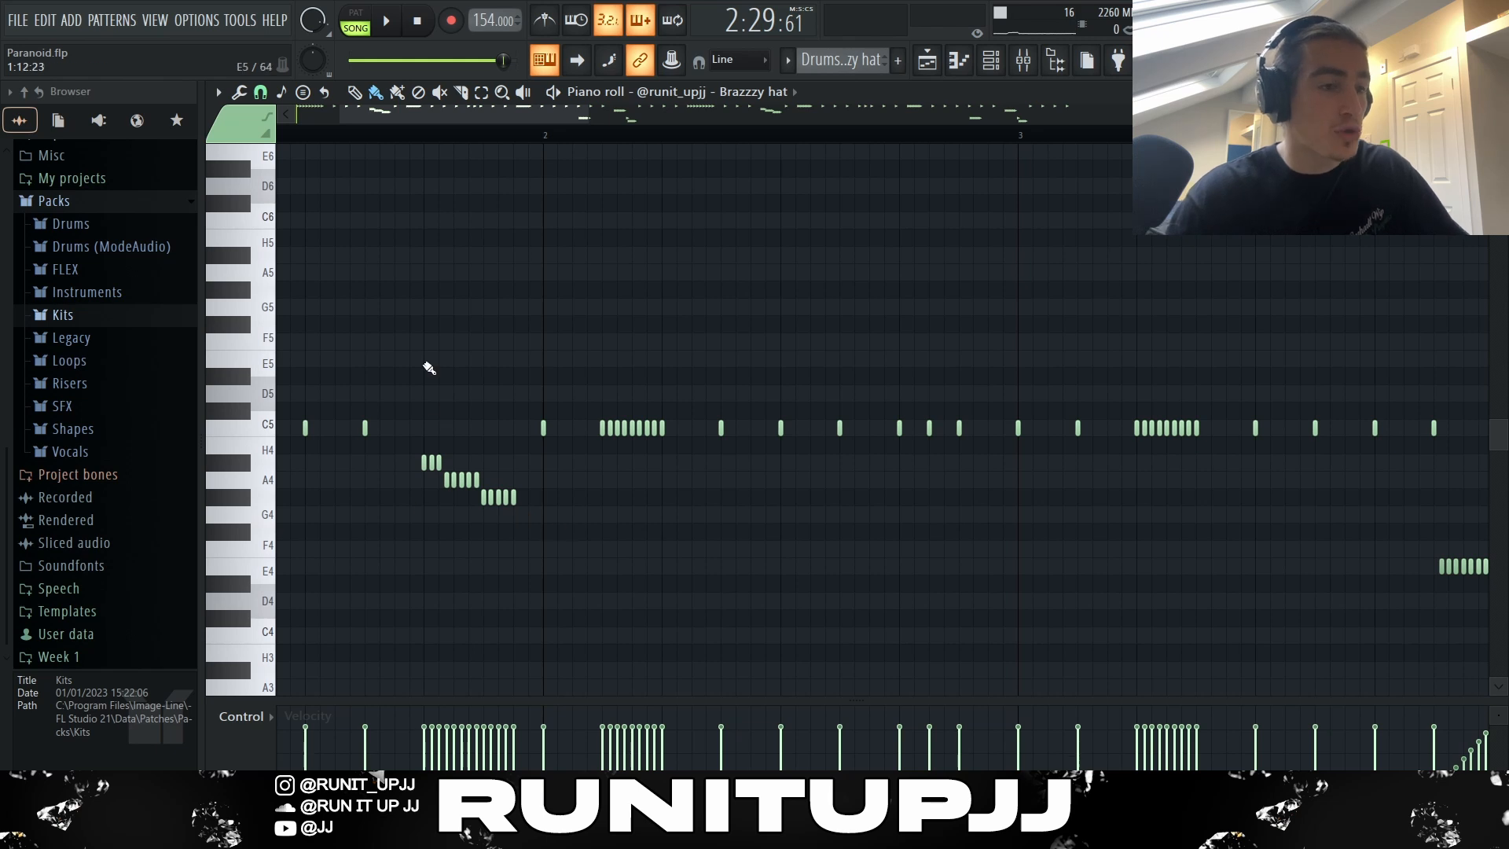
mouse_move(428, 363)
left_mouse_down()
mouse_move(451, 357)
mouse_move(529, 243)
mouse_move(519, 411)
mouse_move(509, 226)
mouse_move(488, 224)
mouse_move(507, 377)
mouse_move(479, 318)
left_mouse_up()
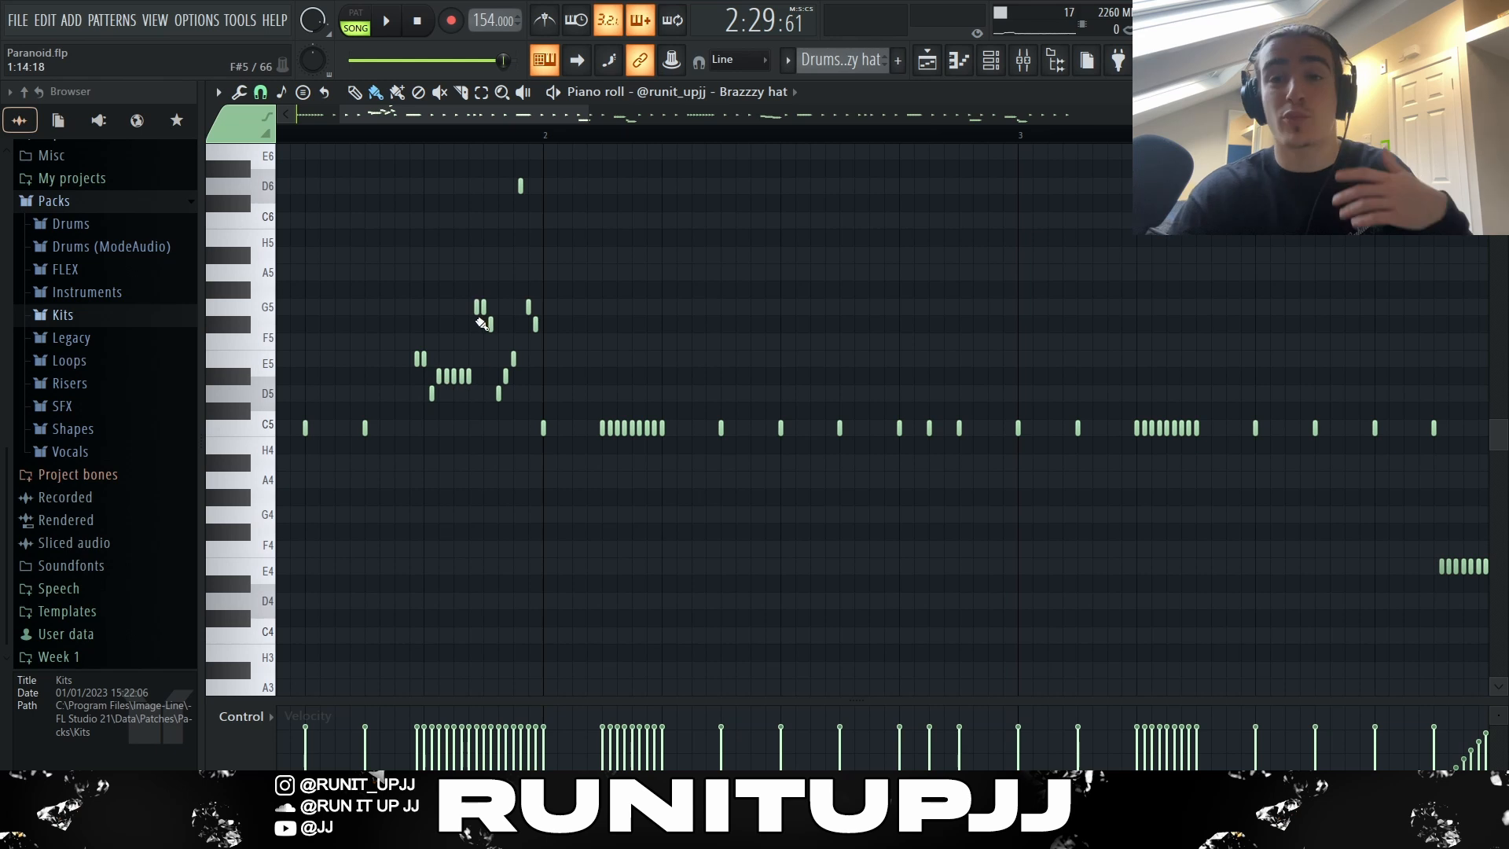
key("ctrl+z")
- Mark the descending hat roll before bar 2, try painting D5 notes above the C5 roll in bar 2, and undo them
left_click_drag(537, 528, 410, 454)
left_click(613, 411)
left_click_drag(601, 393, 658, 396)
key("ctrl+z")
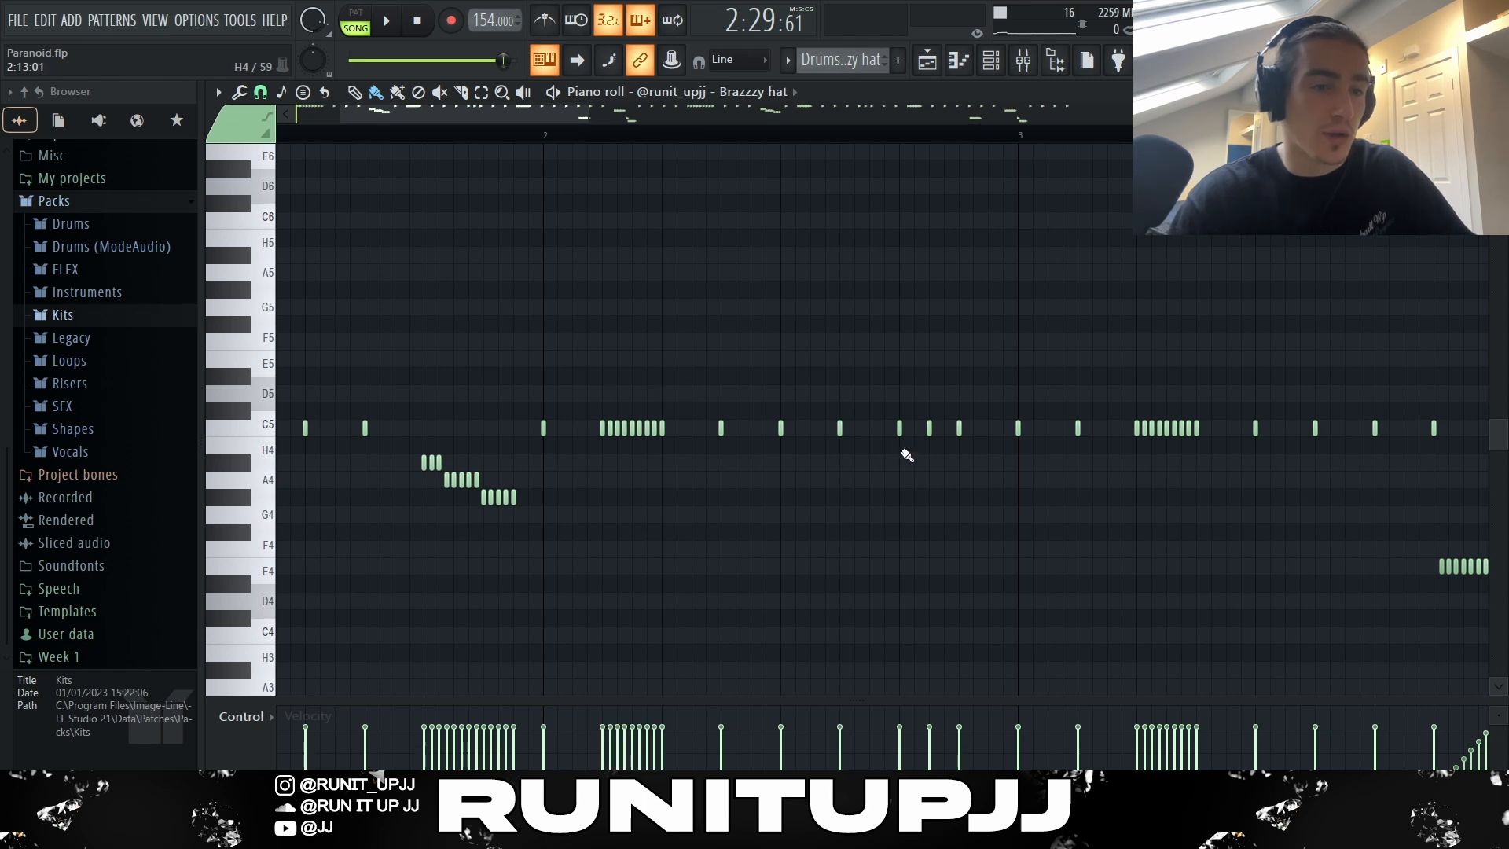
- Try adding three H4 notes beneath the closely spaced C5 hats late in bar 2
left_click(900, 445)
left_click(936, 445)
left_click(966, 444)
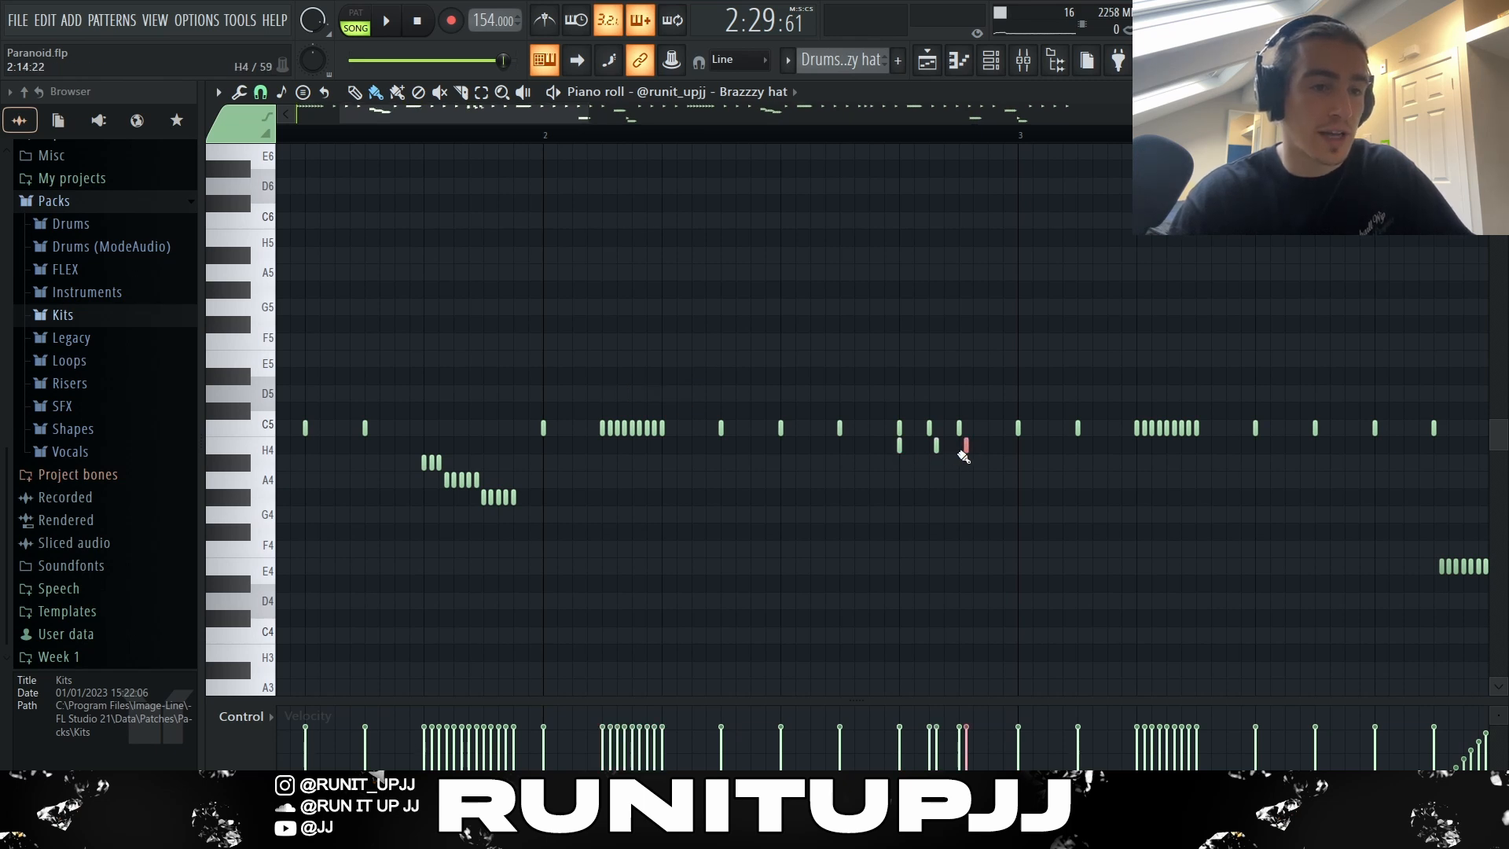
left_click_drag(942, 430, 1010, 453)
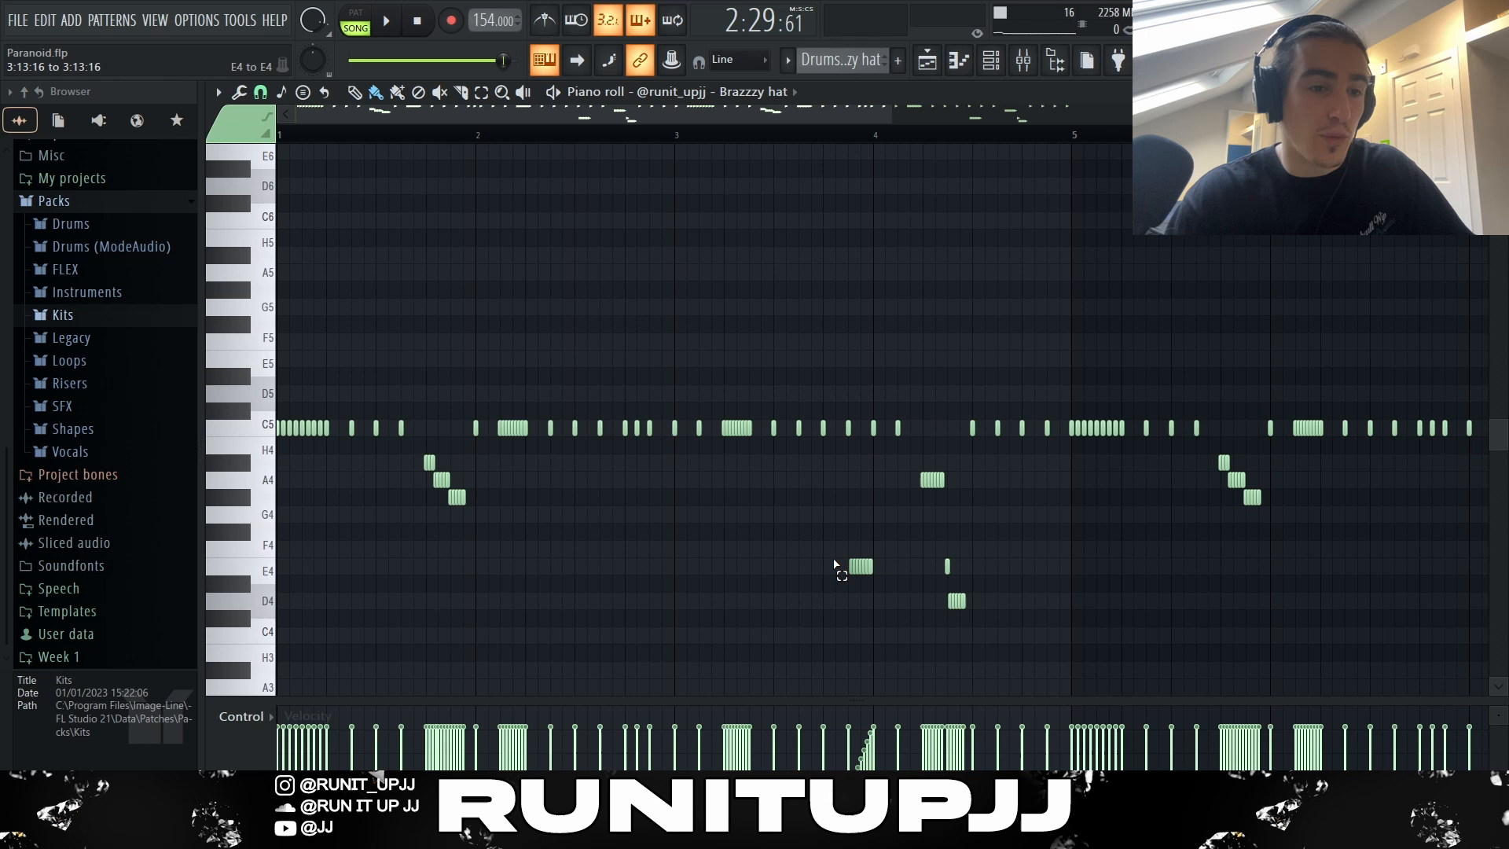
- Select the E4 hat roll just before bar 4 to examine its velocity ramp
left_click_drag(833, 560, 867, 591)
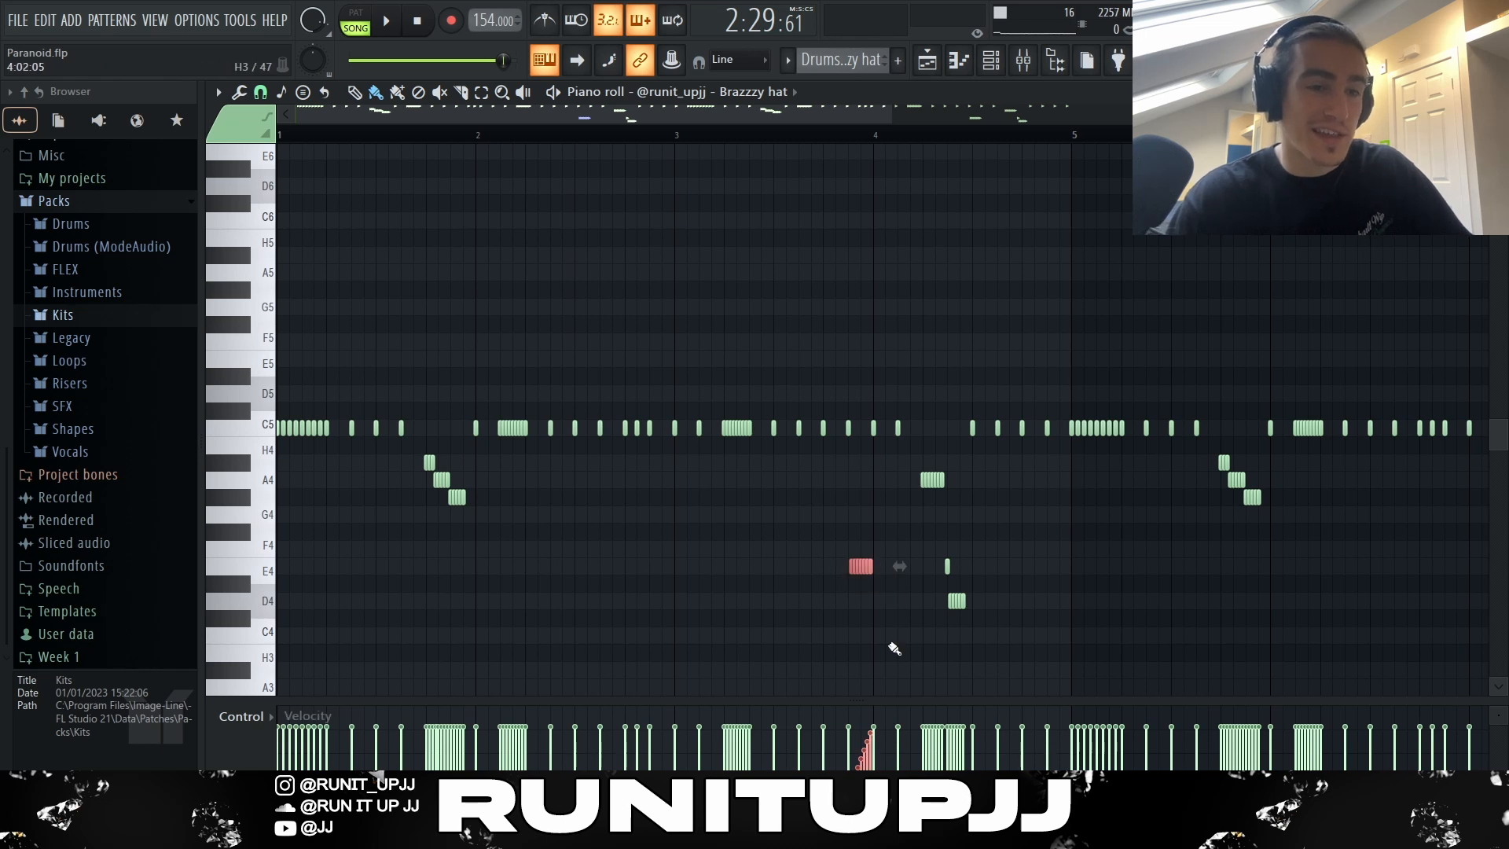
scroll(894, 648, "down", 3)
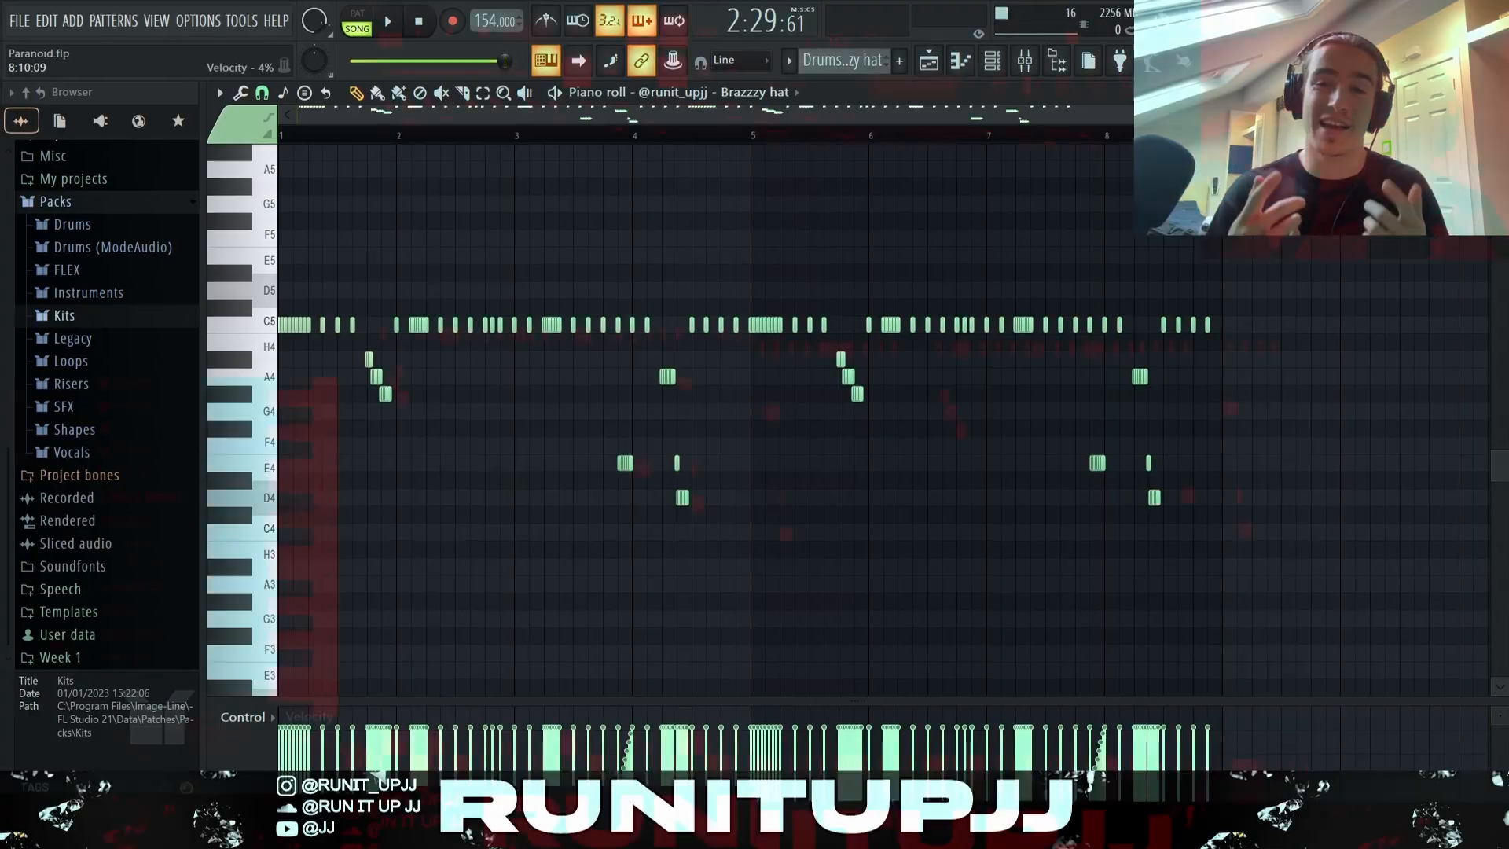
key("space")
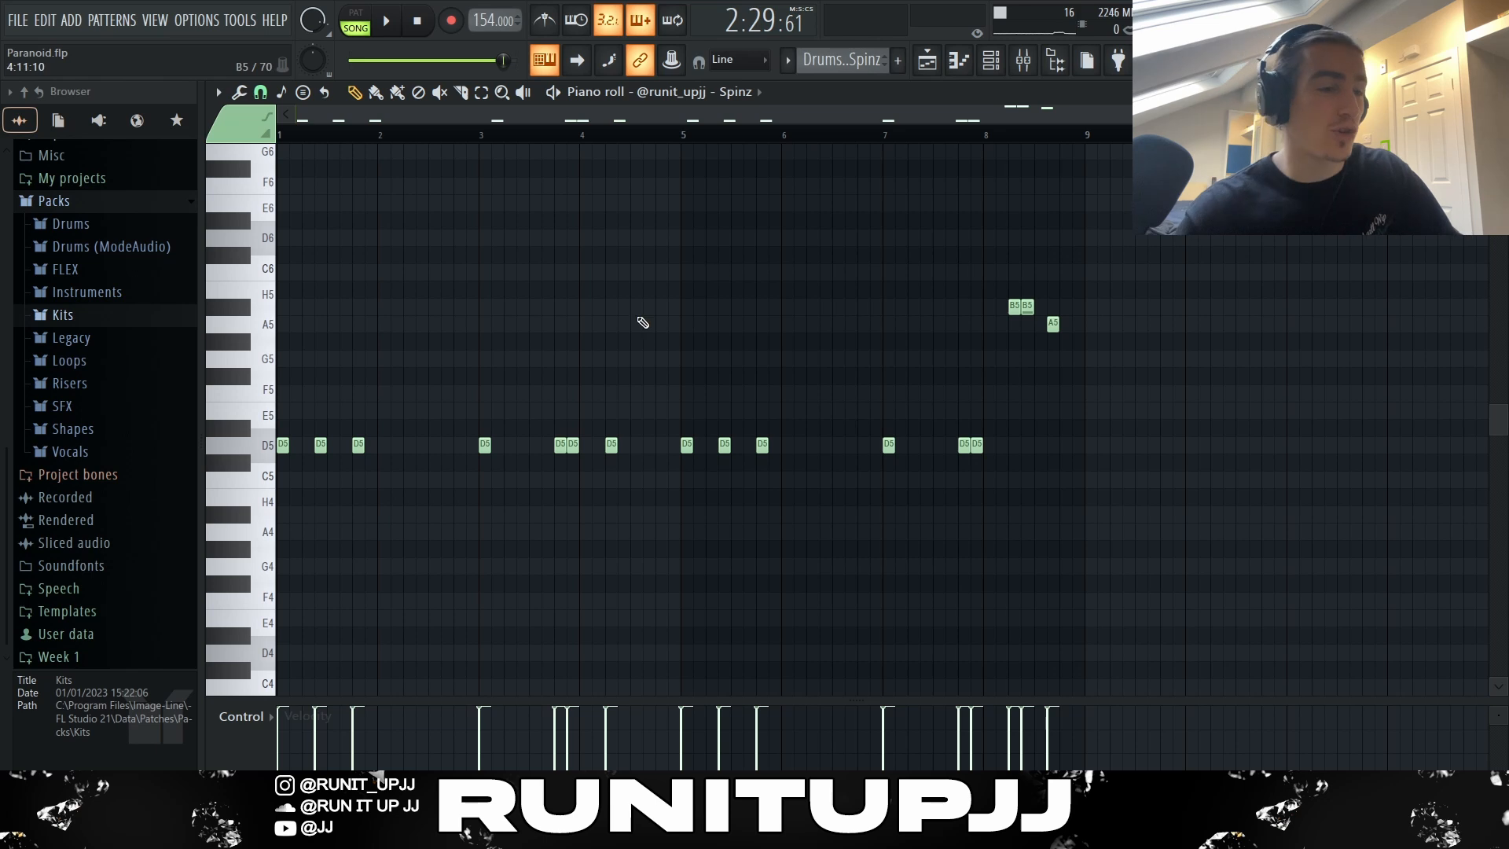
- Go over the Spinz pattern's three opening D5 notes and its closing B5 and A5 notes in bar 8
left_click_drag(470, 519, 277, 387)
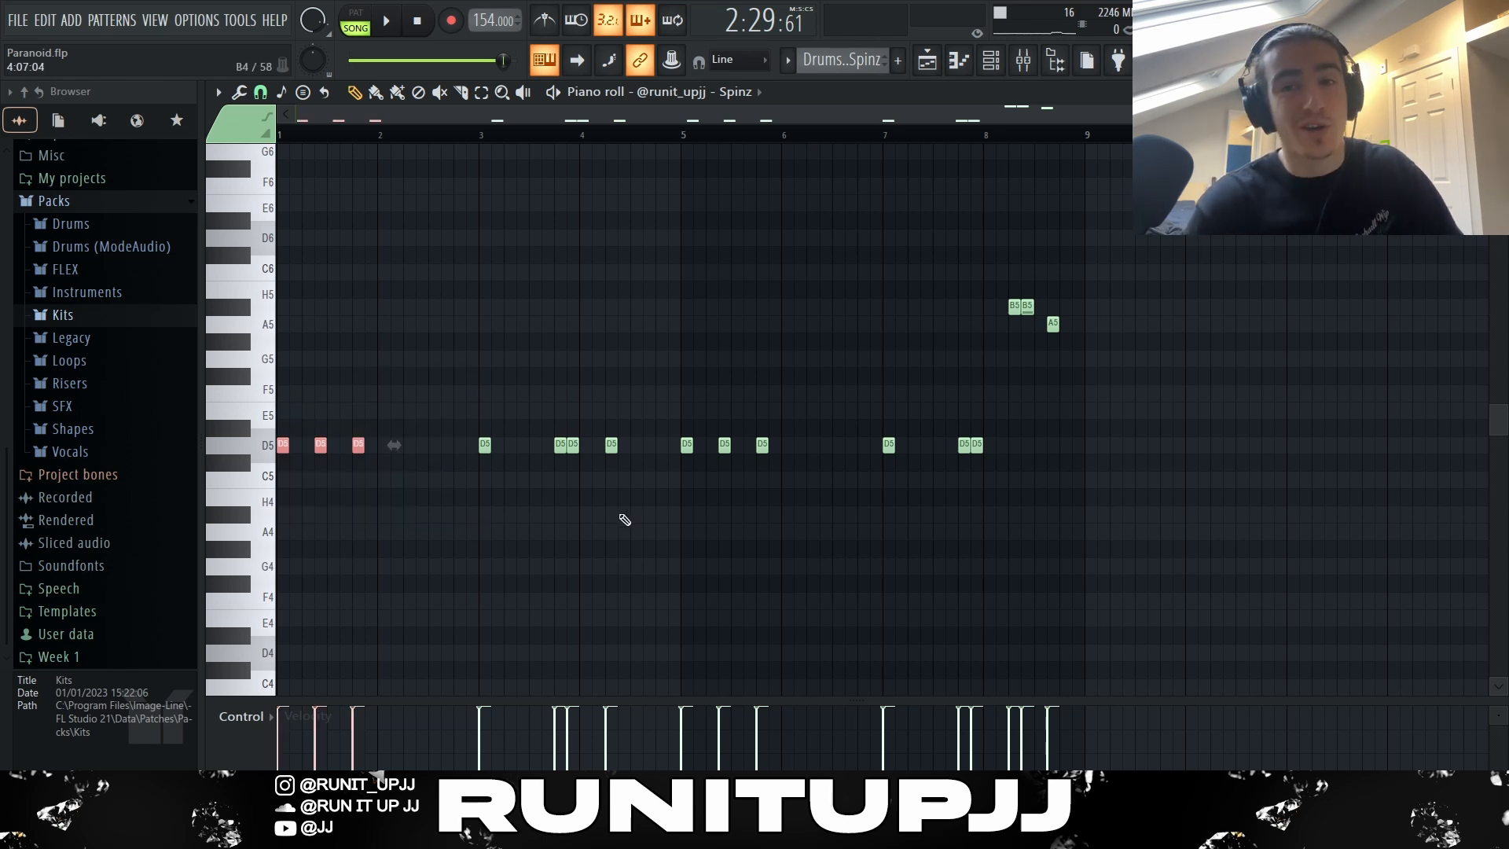
left_click_drag(450, 369, 480, 390)
left_click(516, 471)
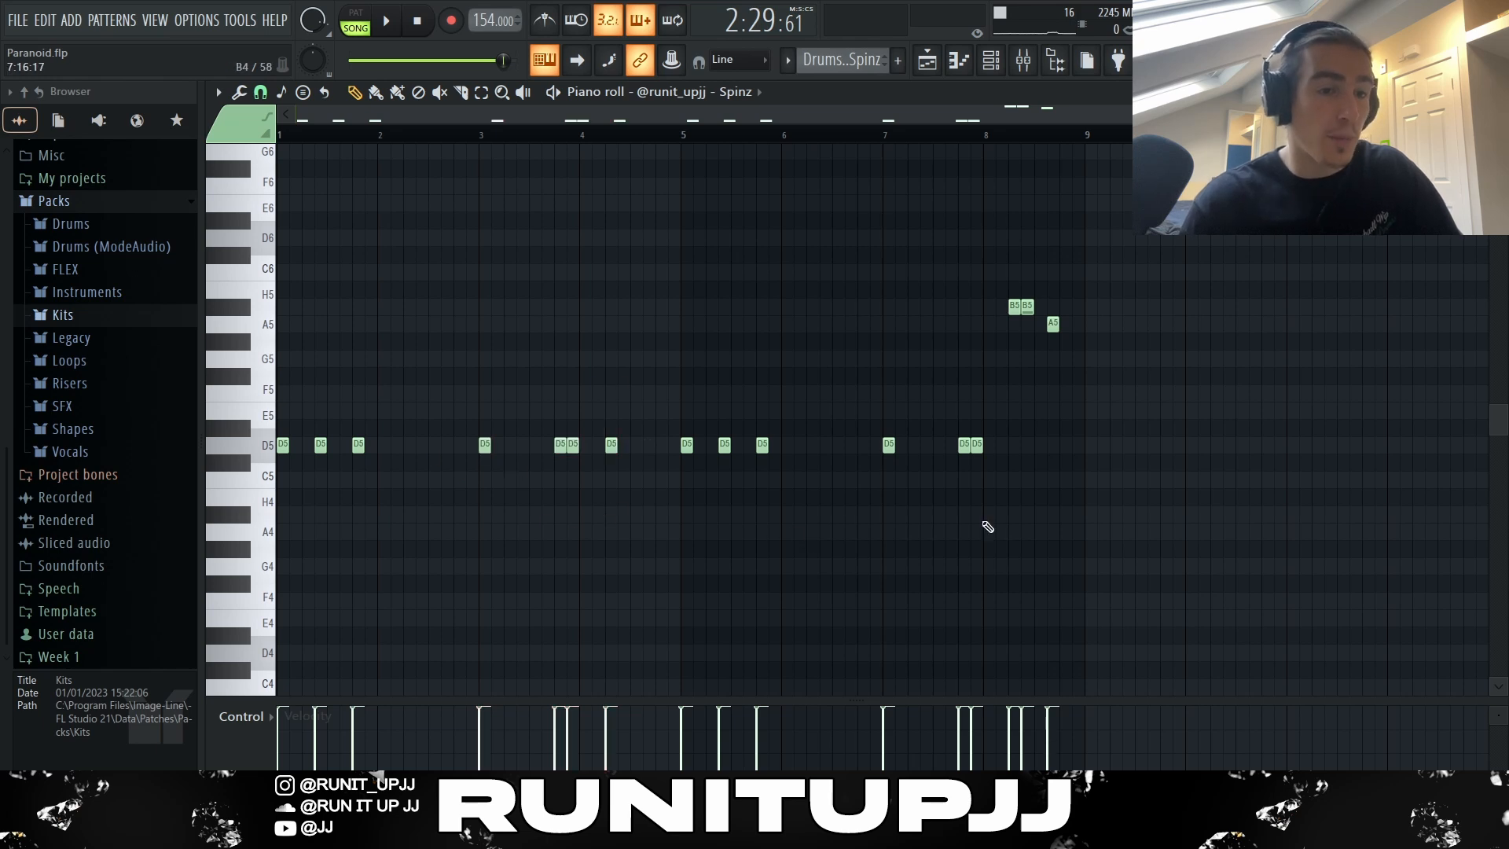
left_click_drag(1310, 509, 987, 255)
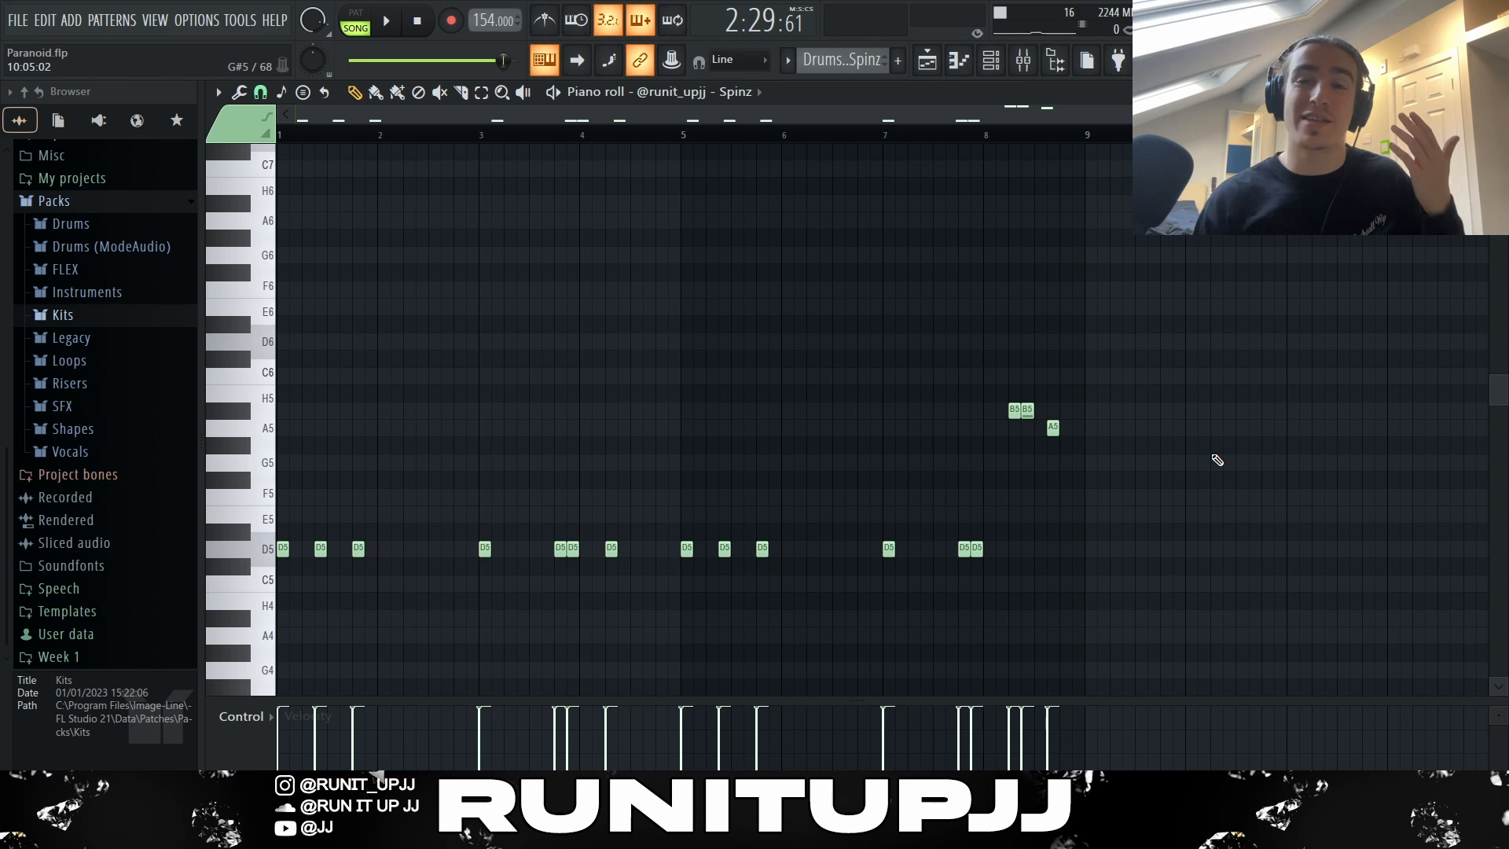
key("ctrl+a")
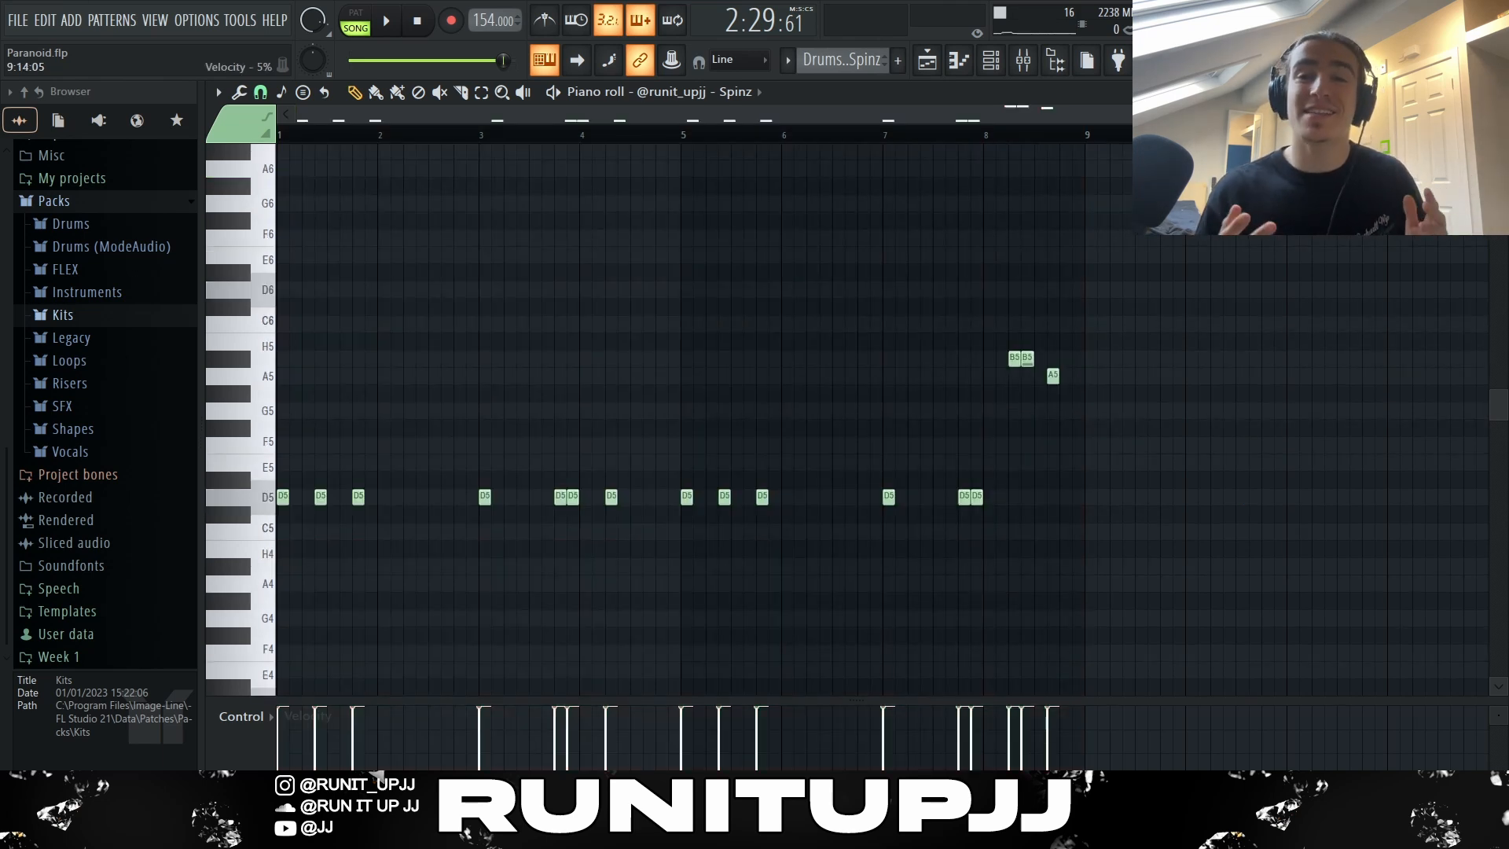
- Go over the C5 notes of the Tick tick and Run a fade patterns and return to the playlist arrangement
key("space")
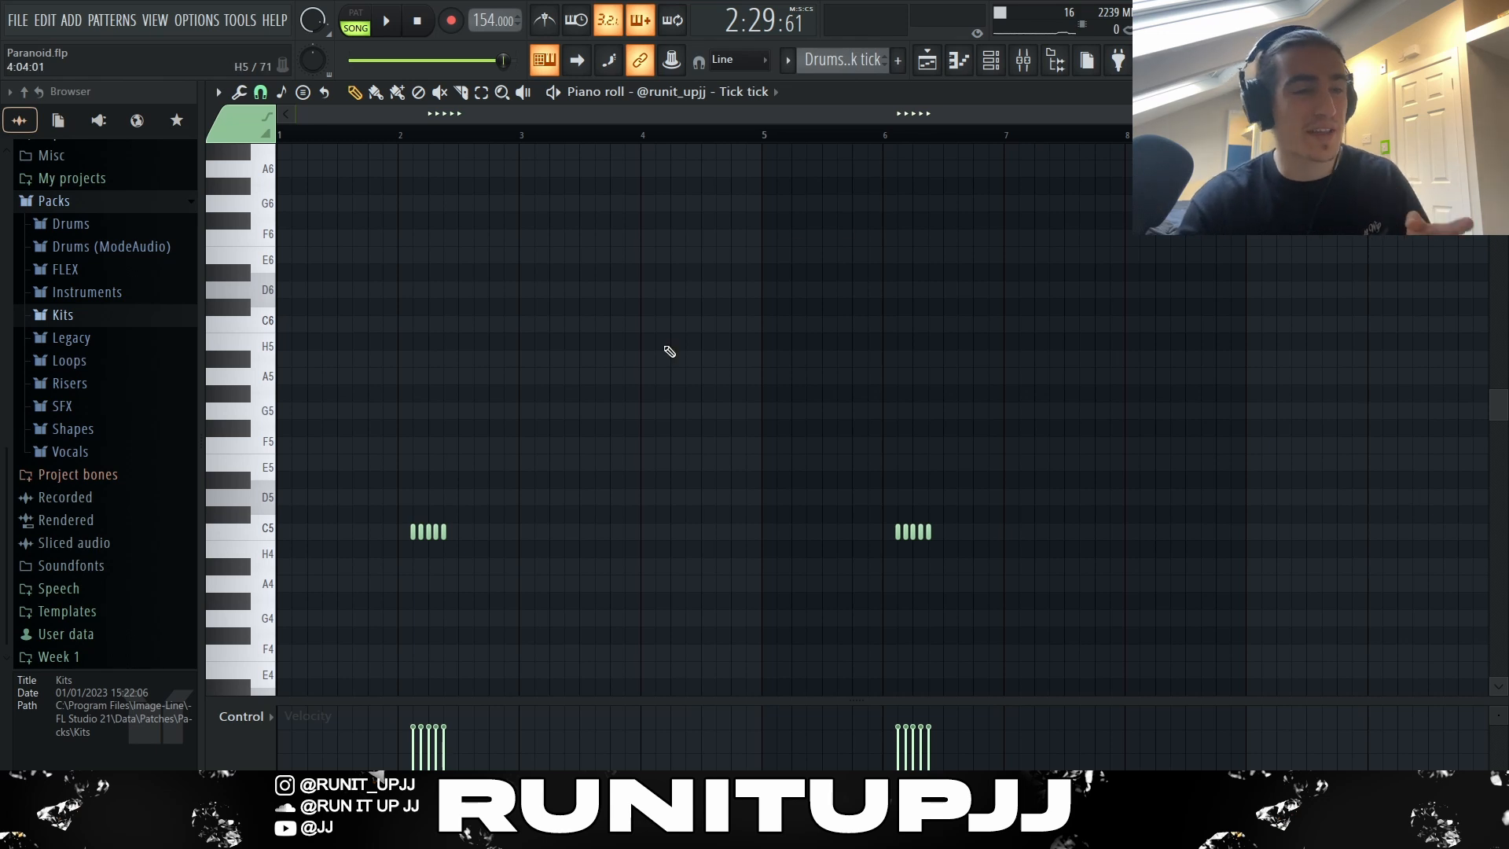
left_click_drag(408, 547, 489, 522)
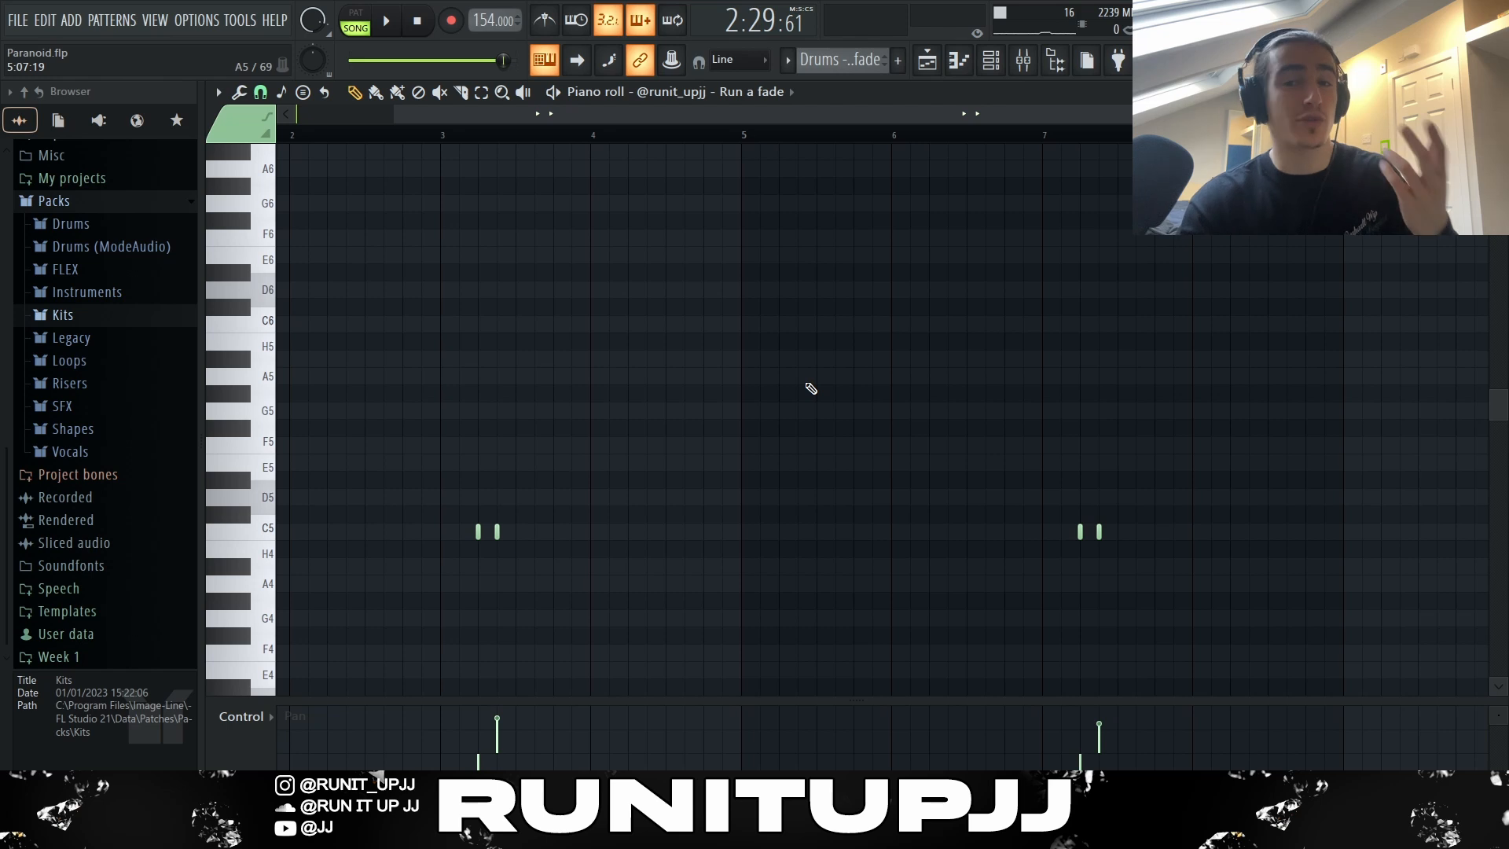
scroll(621, 507, "down", 2, "ctrl")
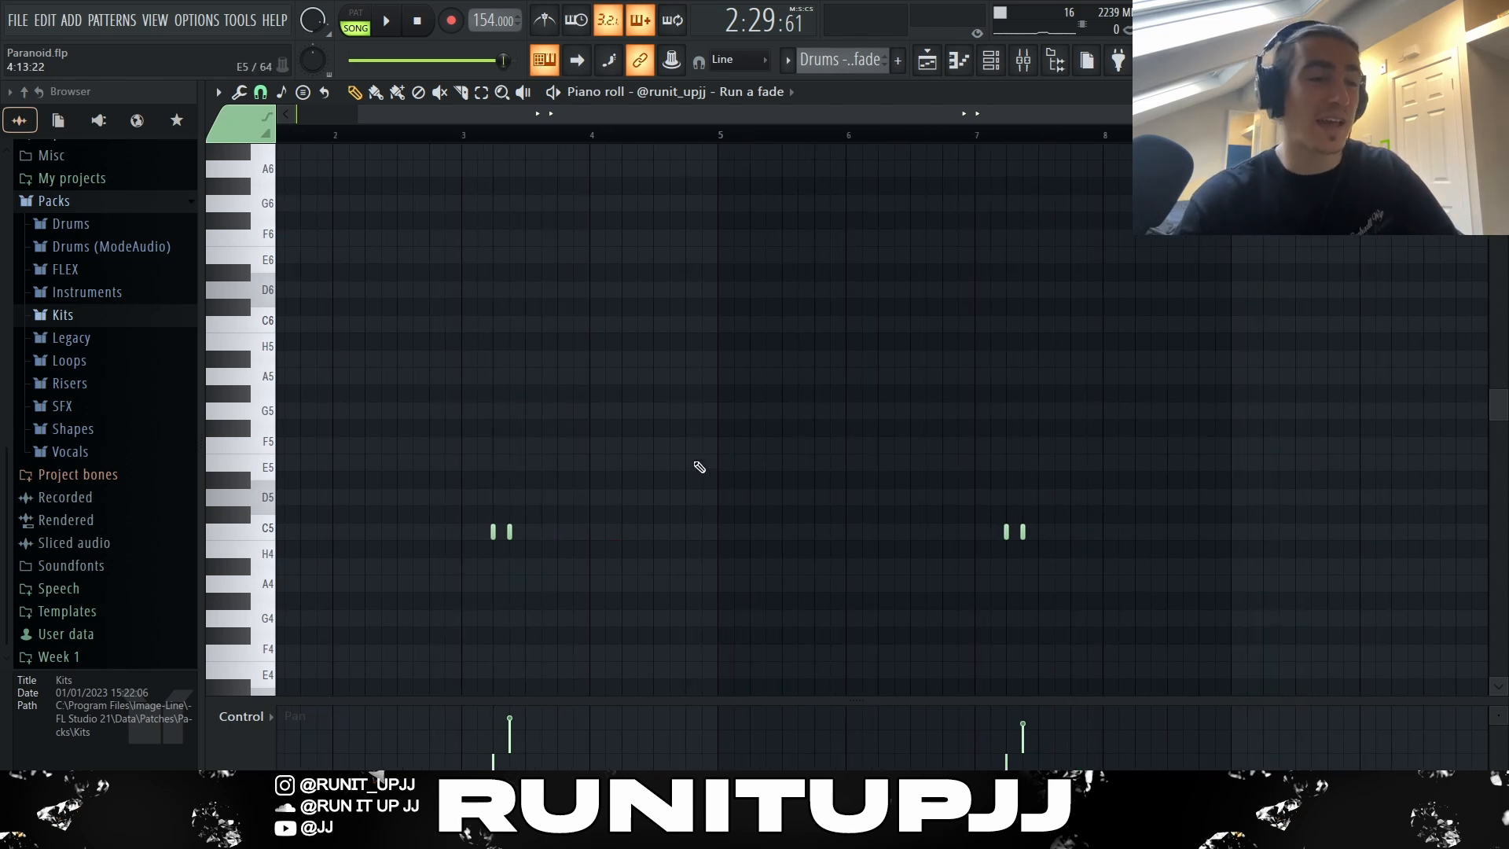
key("F5")
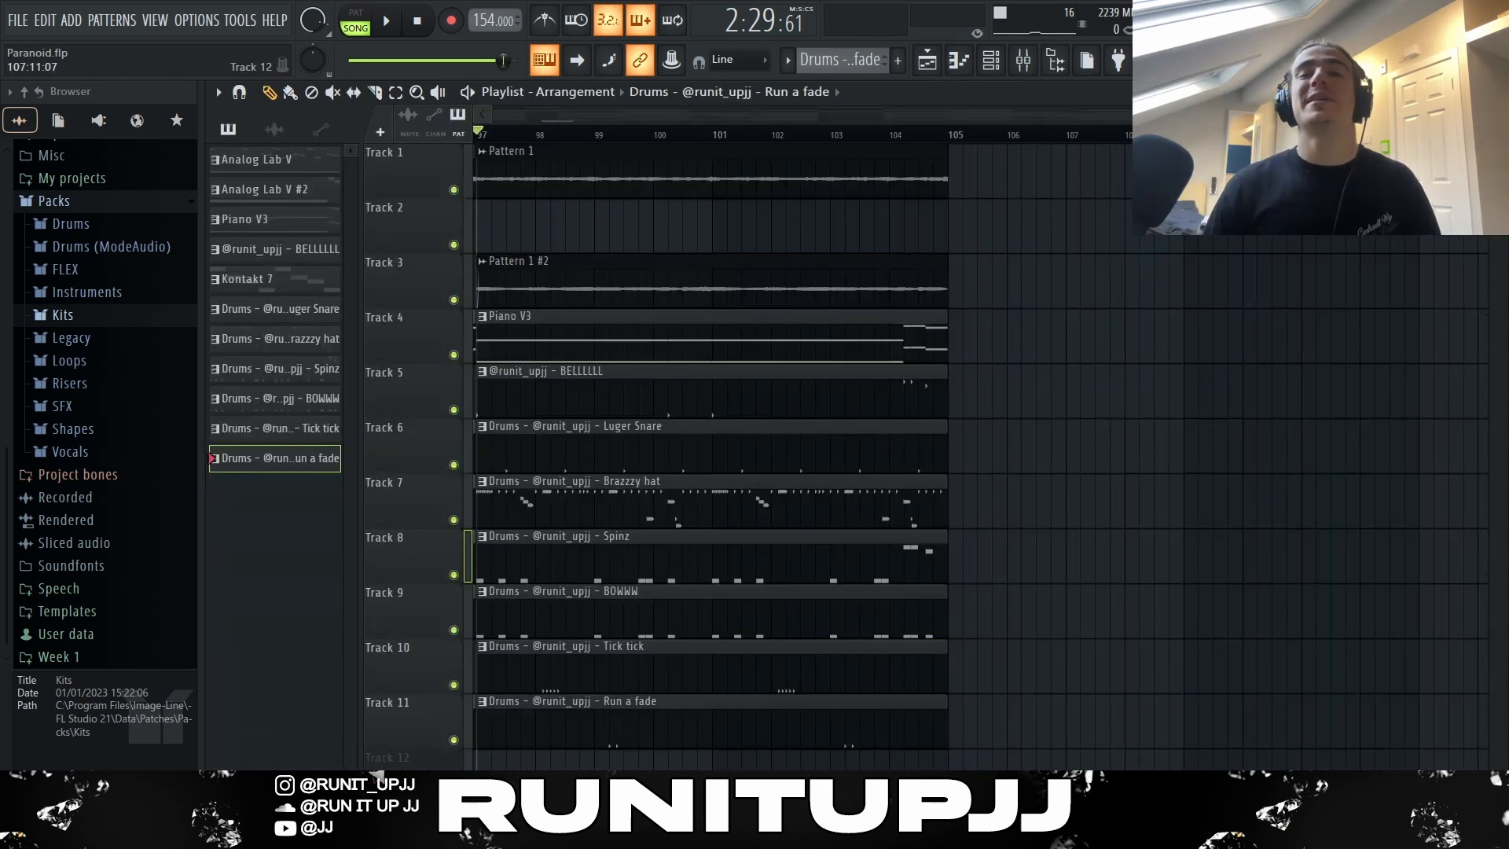